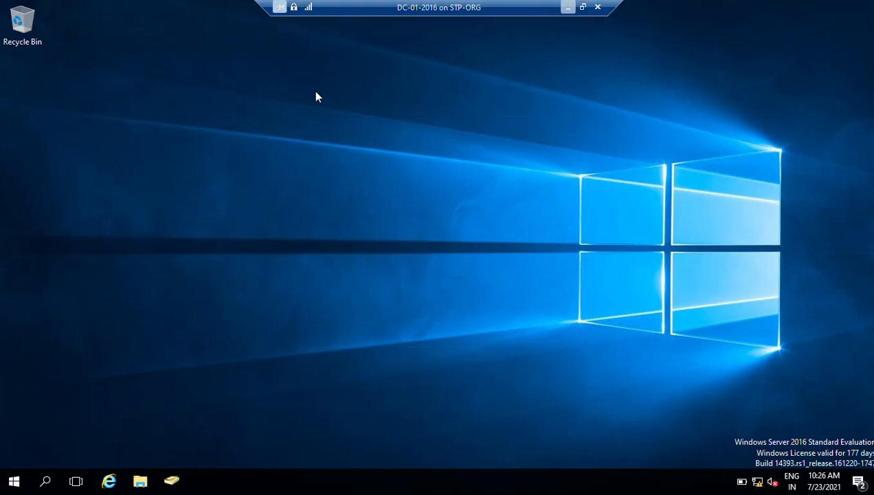
Step: Open the Group Policy Management console through Server Manager, keep it minimized, and close Server Manager
click(13, 483)
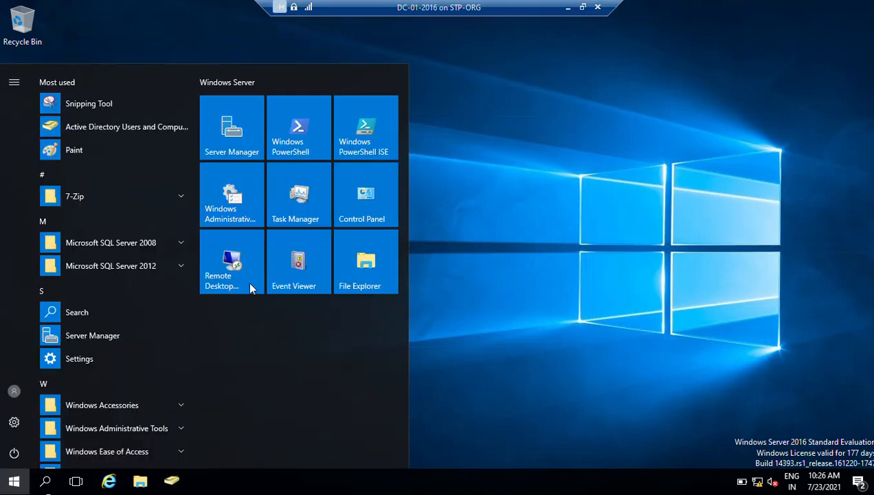
click(240, 142)
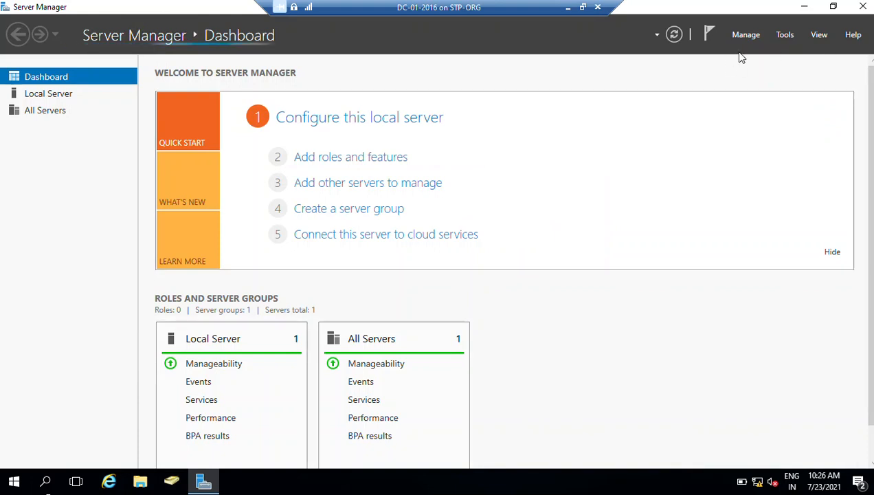
click(784, 35)
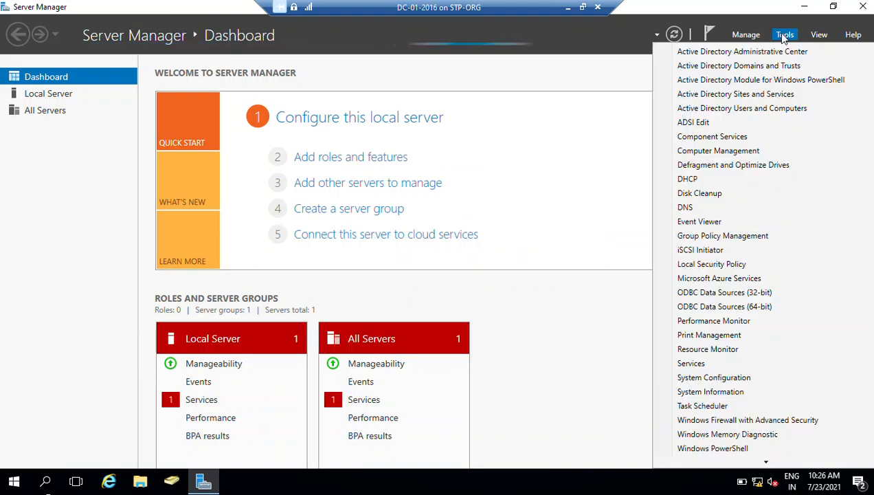
scroll(782, 351, down, 1)
scroll(784, 351, down, 1)
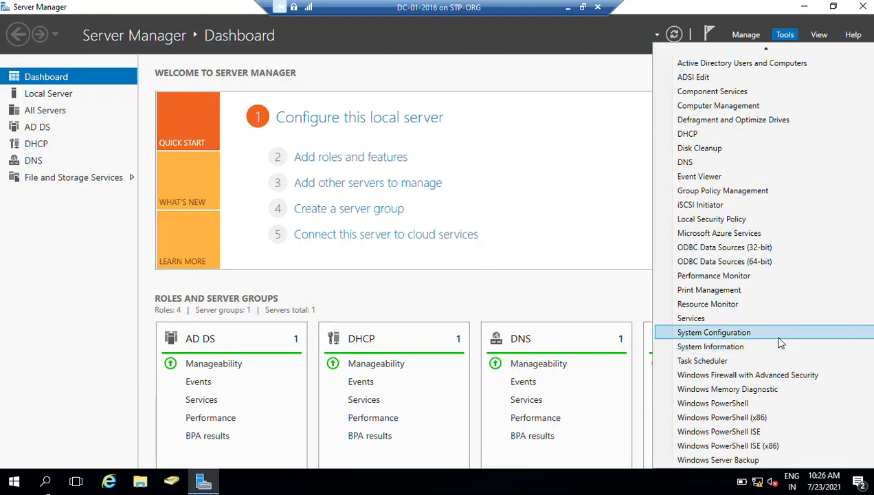
click(752, 193)
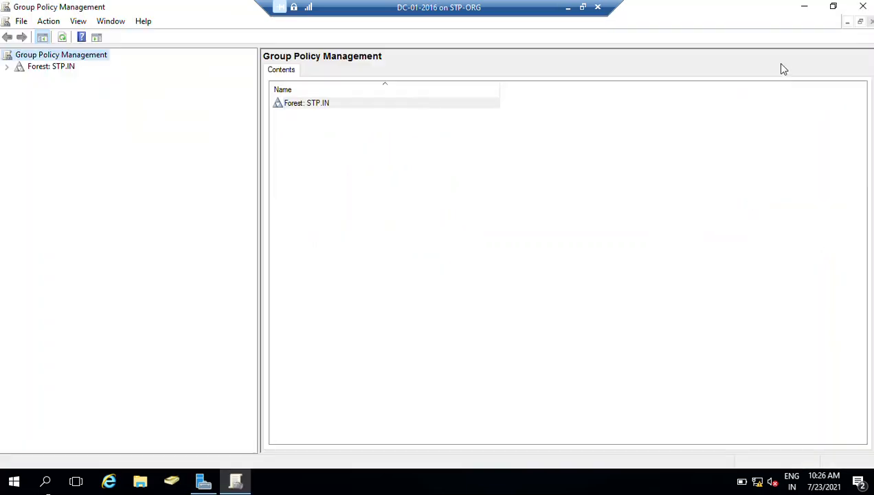
click(805, 9)
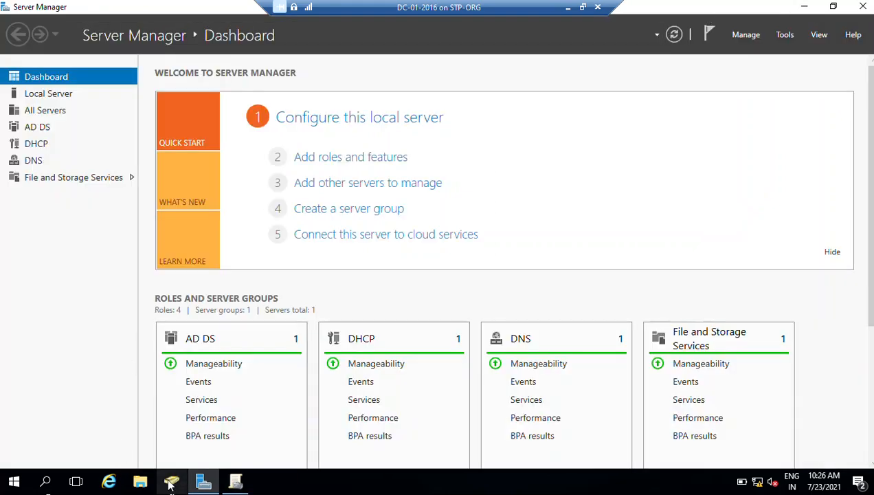
click(864, 7)
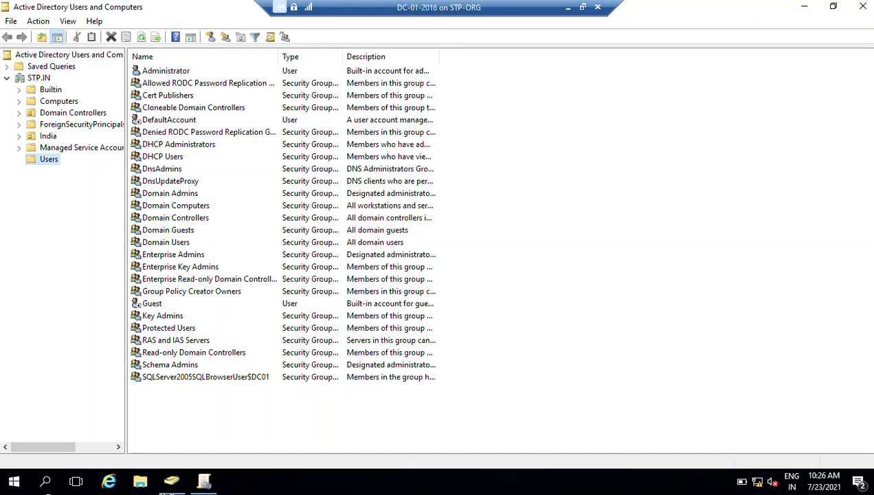
Step: In Active Directory Users and Computers, examine the computers in the Workstations OU under India
click(19, 136)
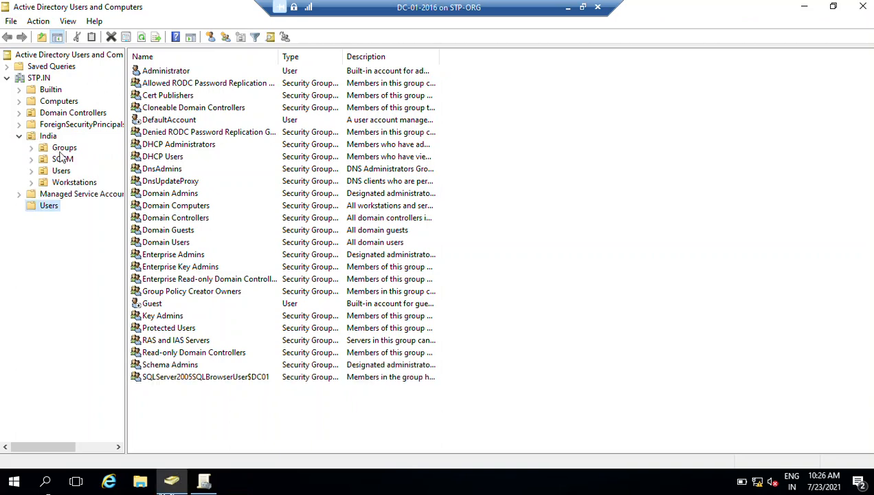
click(60, 184)
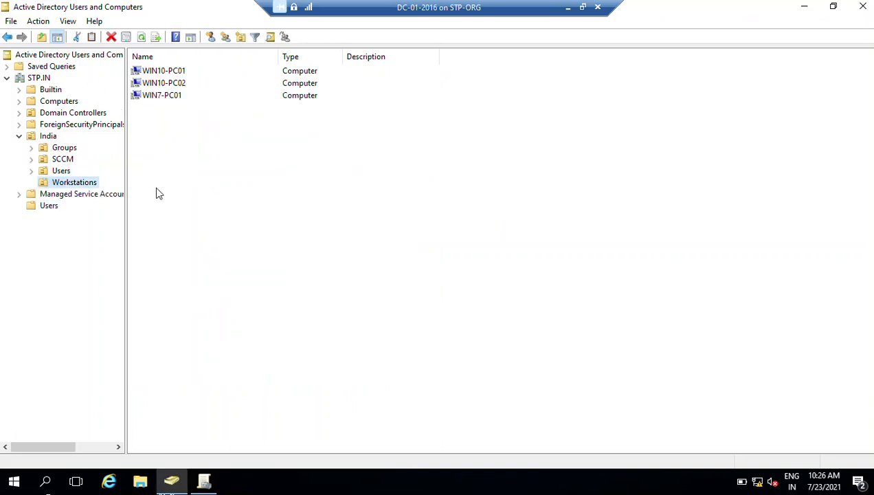
drag(143, 119, 222, 71)
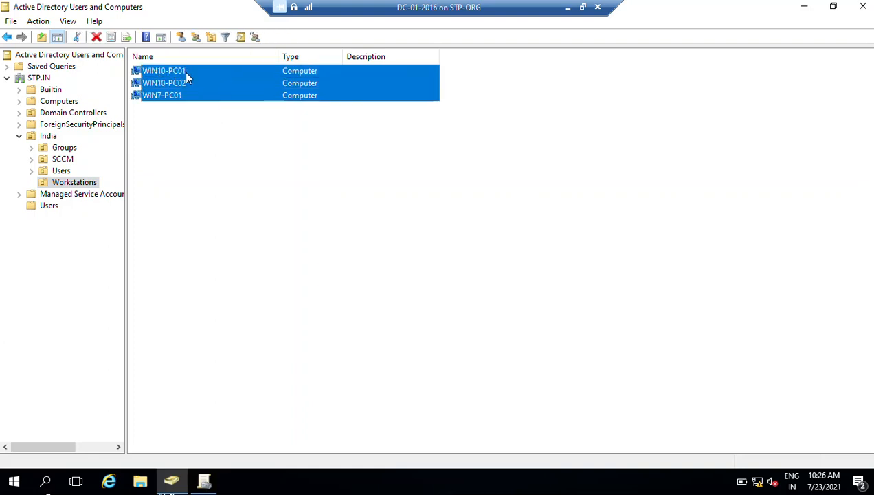
click(180, 212)
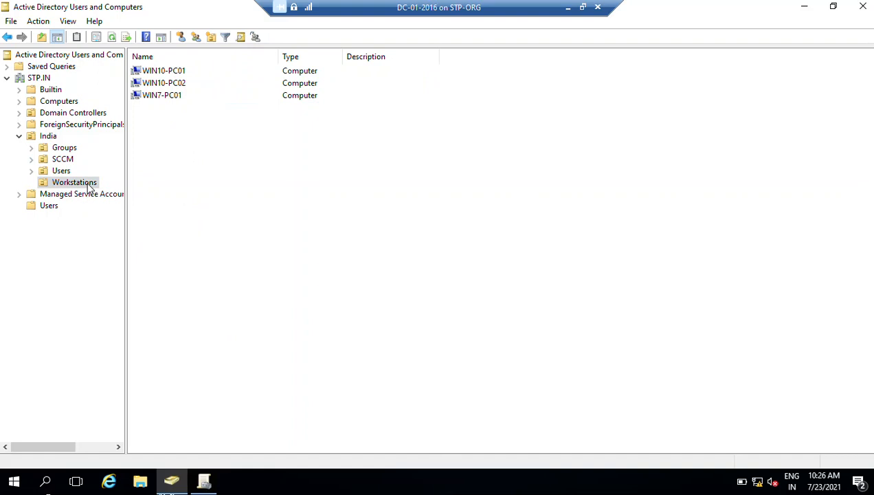
Step: Move computer WIN10-PC02 from the Workstations OU to the SCCM OU, accept the move, and minimize the console
click(172, 84)
drag(75, 162, 65, 160)
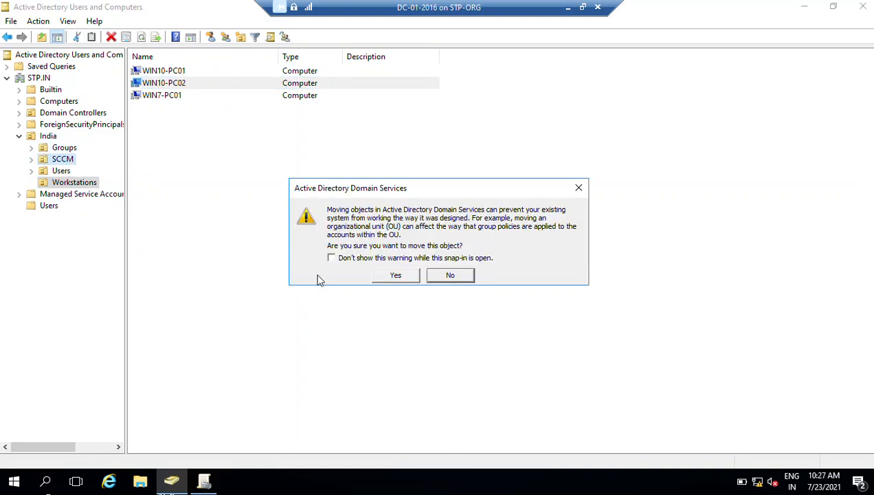
click(396, 275)
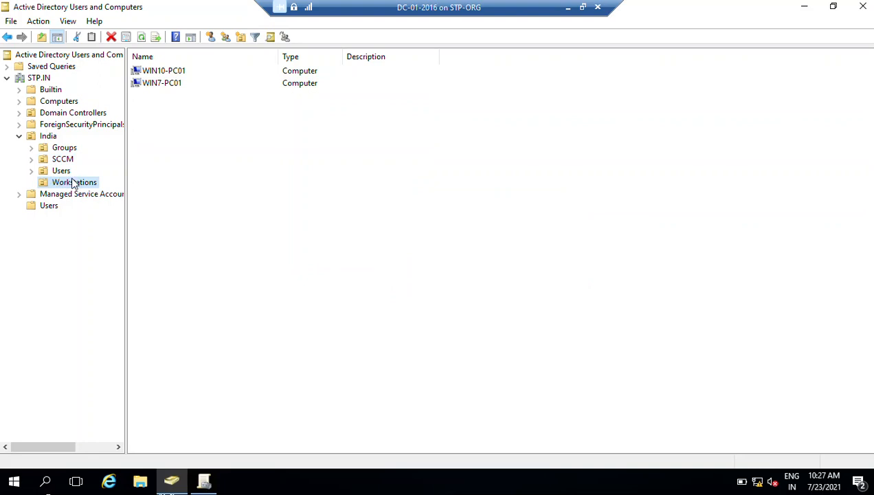
click(804, 7)
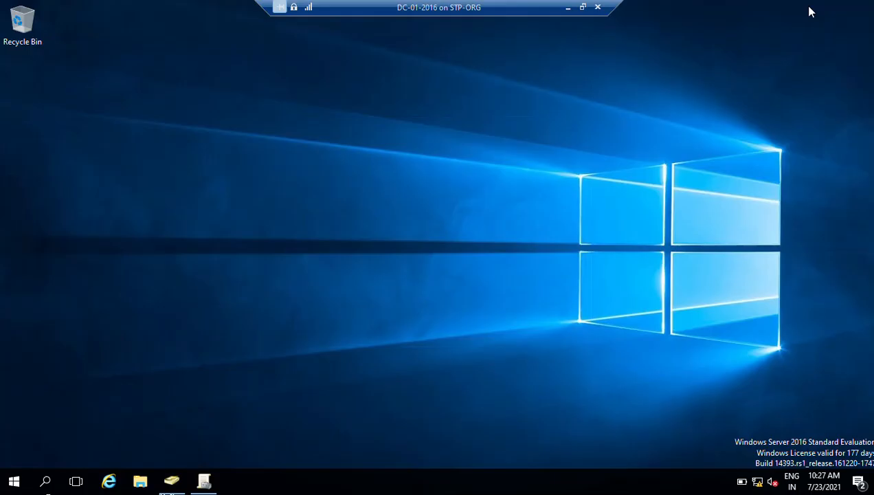
Step: Switch to Group Policy Management and expand the STP.IN forest and domain down to the OUs within India
click(205, 481)
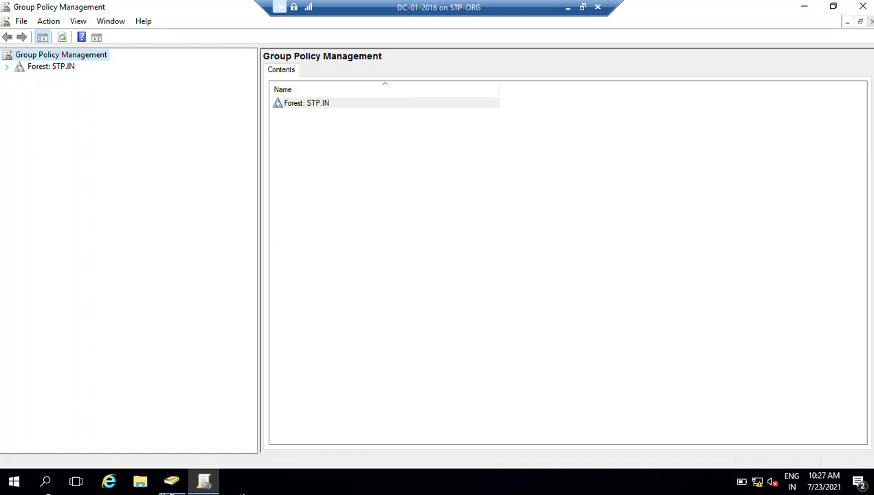
click(7, 67)
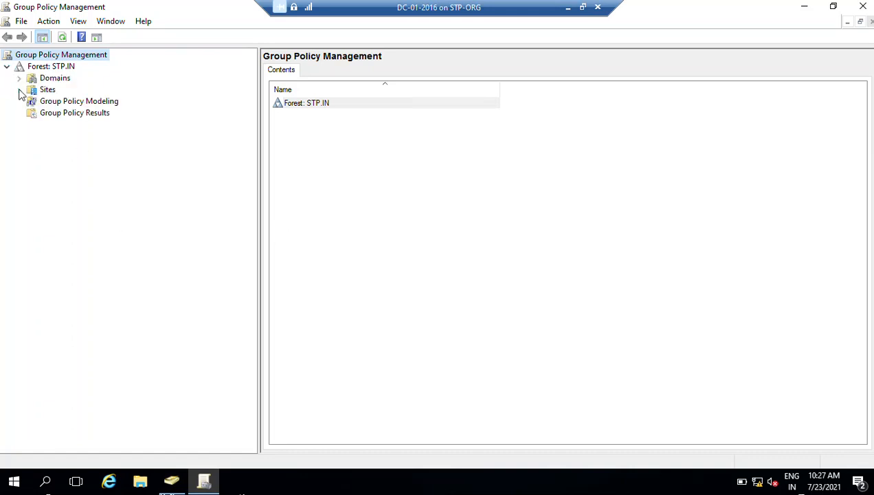
click(18, 78)
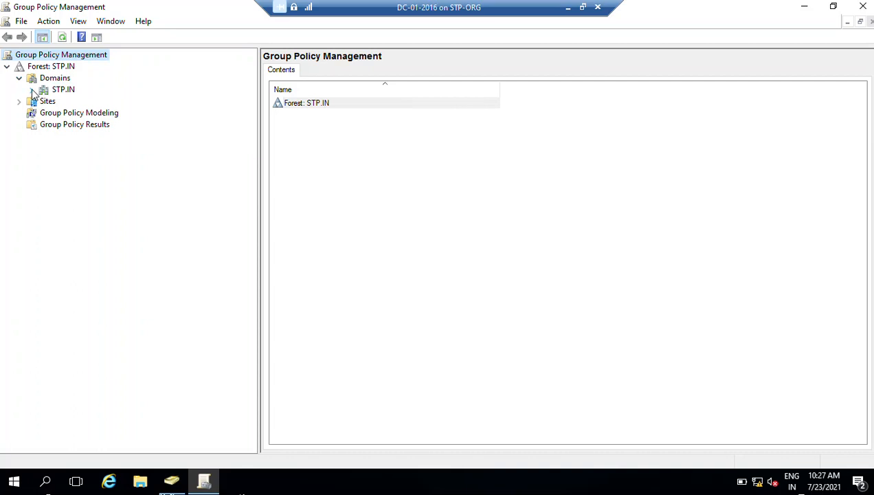
click(32, 91)
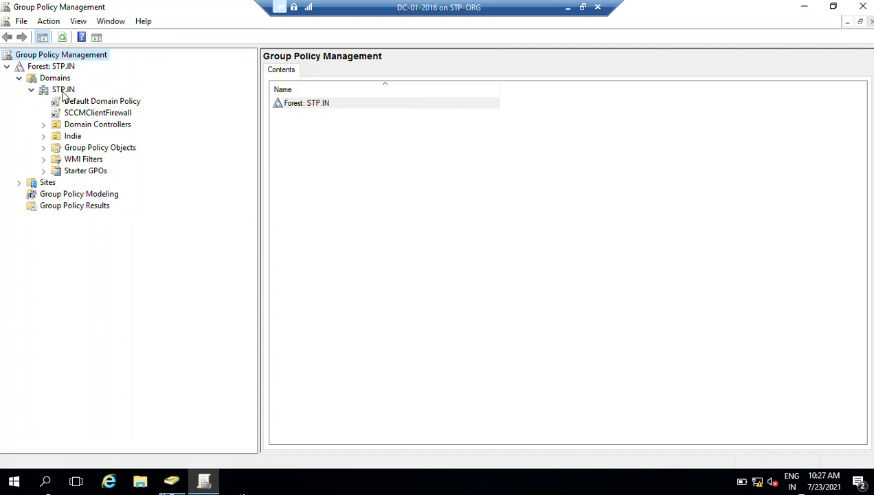
click(44, 136)
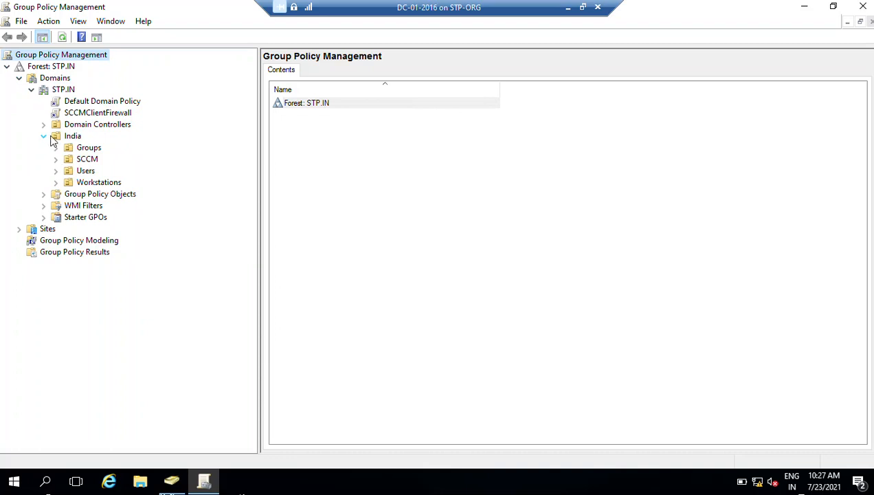
Step: Create a GPO named ADD_SCCMServer_InLocalcomputer_AdministratorsGroup and link it to the Workstations OU
right_click(97, 184)
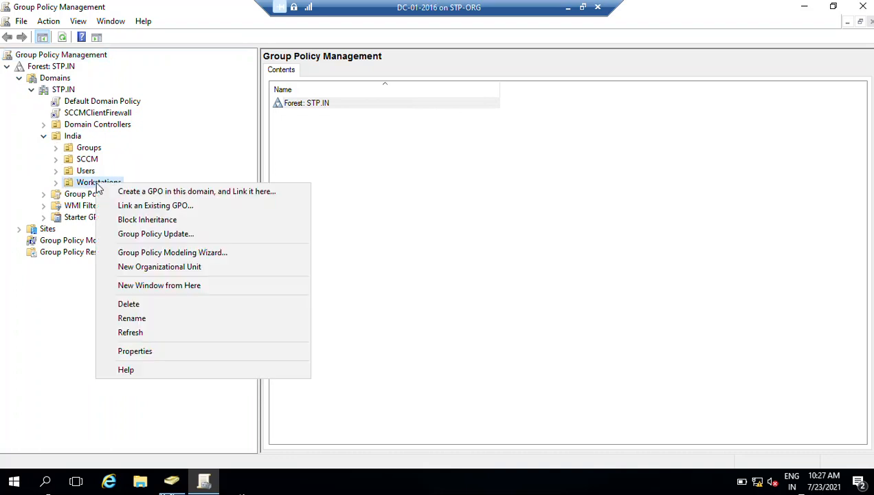
click(143, 193)
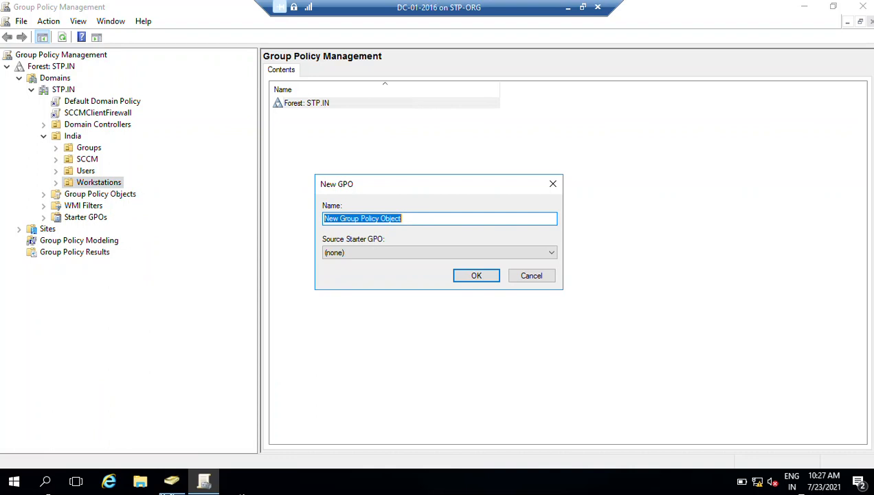
text(ADD_SCCMSerer_InLocalcomputer_AdministratorsGroup)
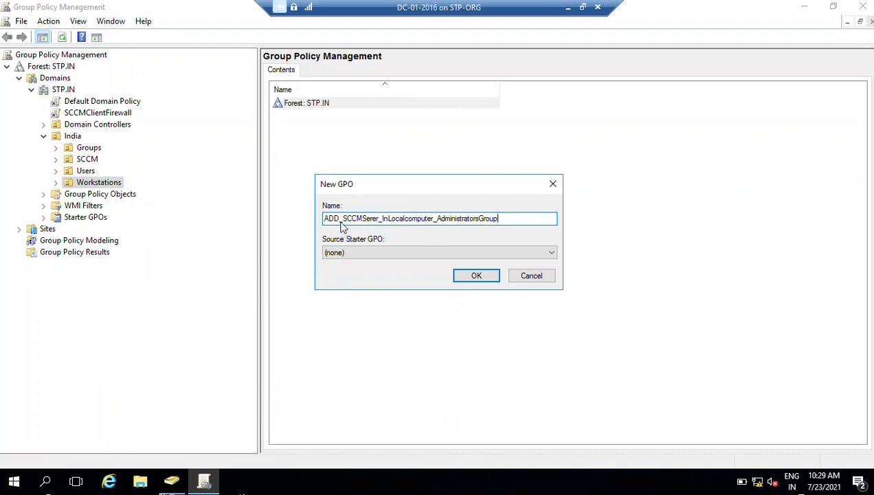
click(374, 218)
text(v)
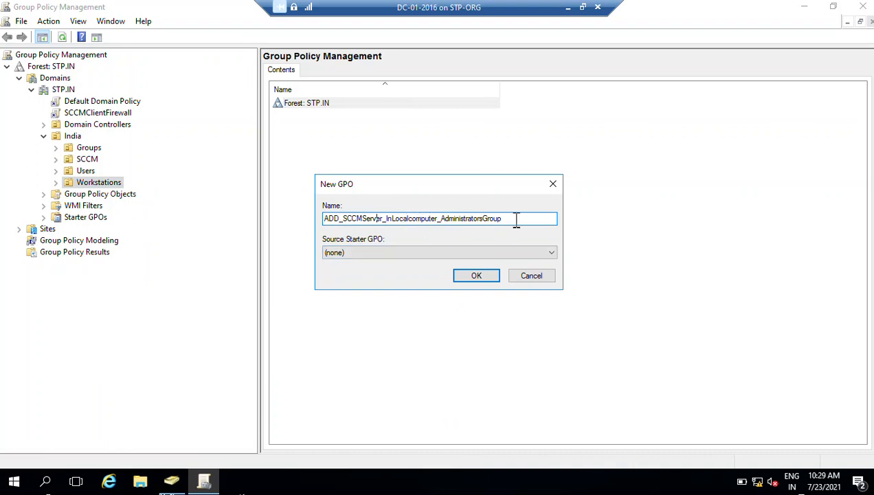
click(476, 275)
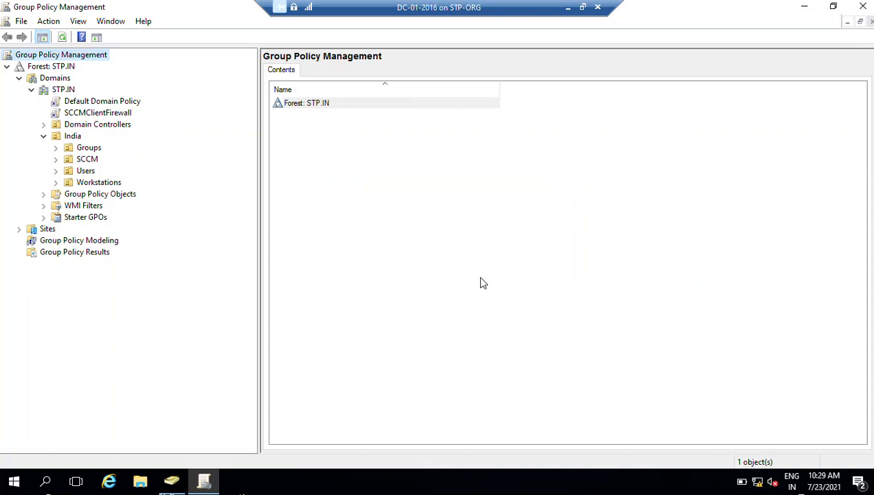
Step: Open the ADD_SCCMServer_InLocalcomputer_AdministratorsGroup GPO under Workstations for editing in a maximized editor
click(57, 183)
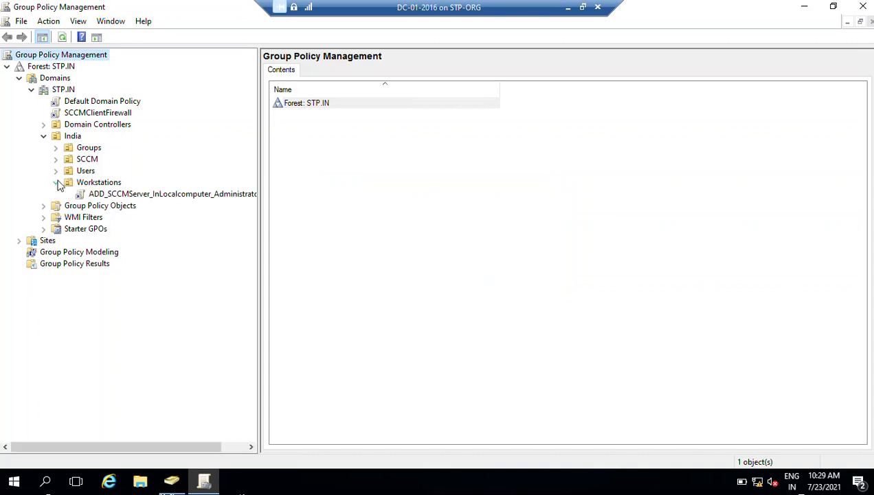
right_click(164, 195)
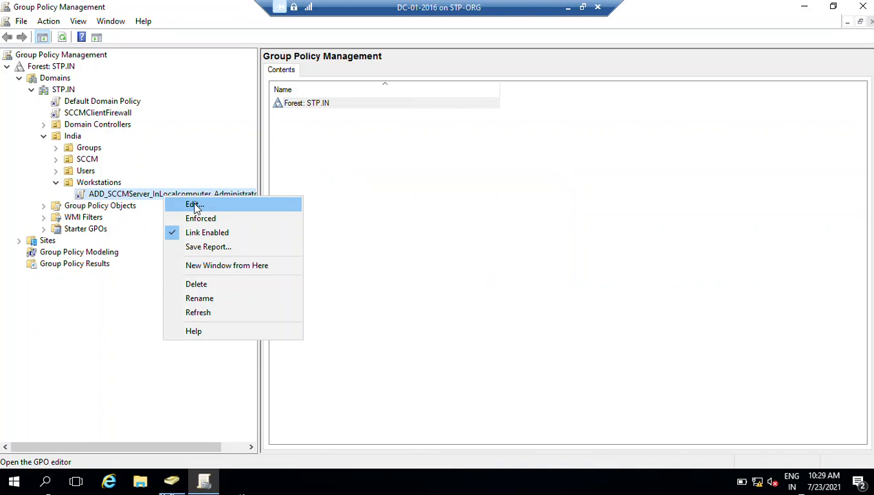
click(196, 205)
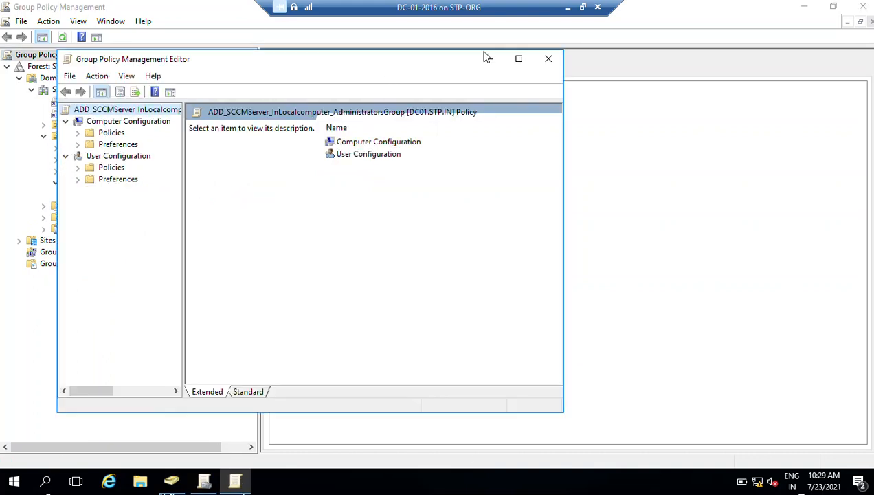
click(519, 59)
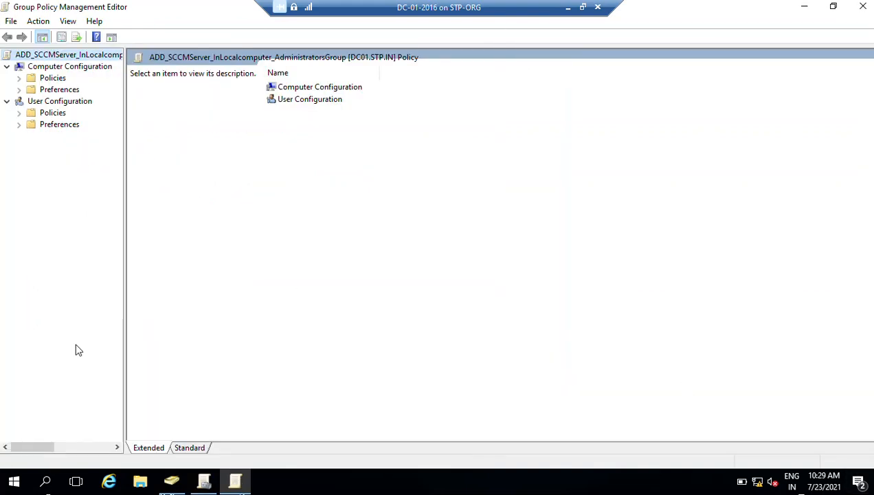
Step: Display the Local Users and Groups preferences within Computer Configuration's Control Panel Settings, with the tree pane widened
click(19, 91)
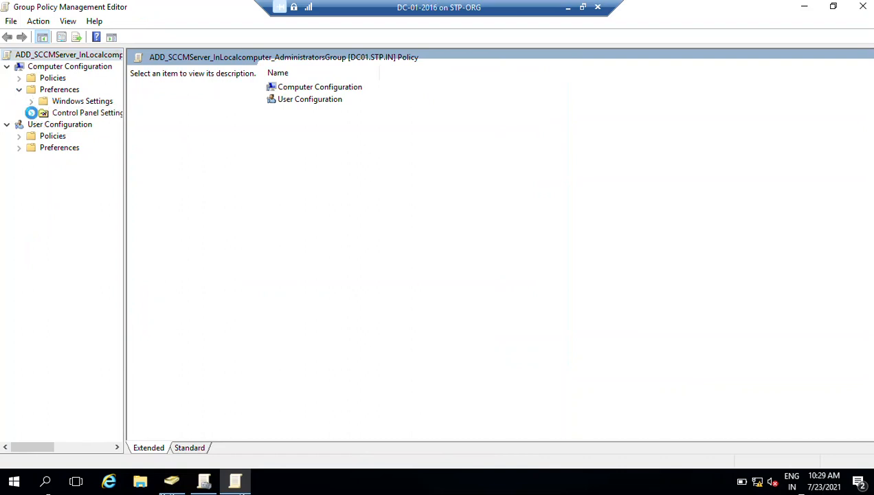
click(31, 114)
drag(124, 147, 233, 159)
click(129, 162)
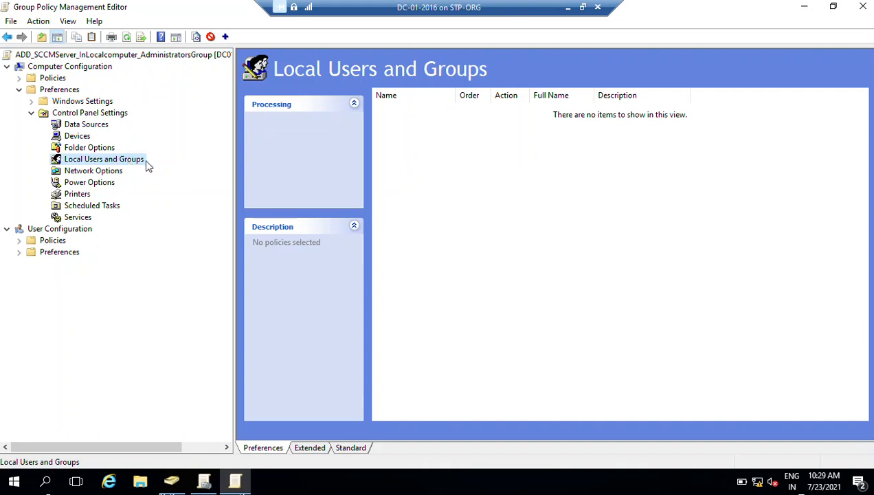
Step: Create a local group preference item with the Update action for Administrators (built-in) and start adding a member
right_click(477, 160)
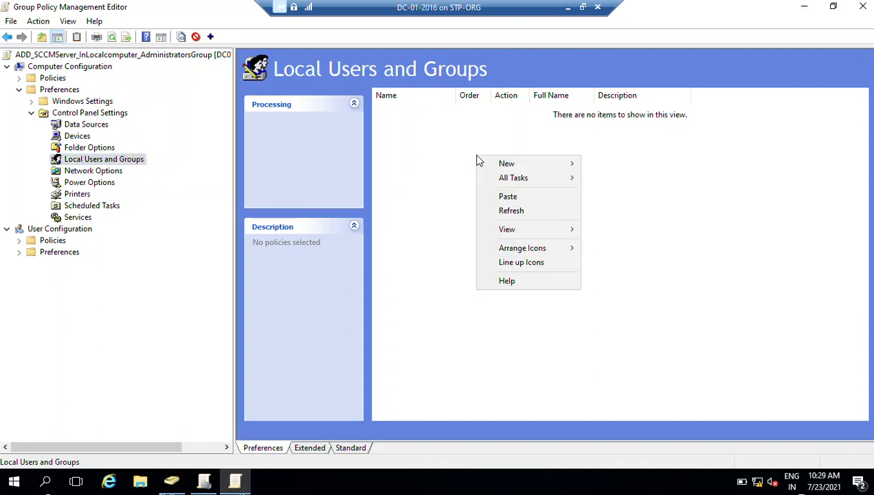
mouse_move(499, 168)
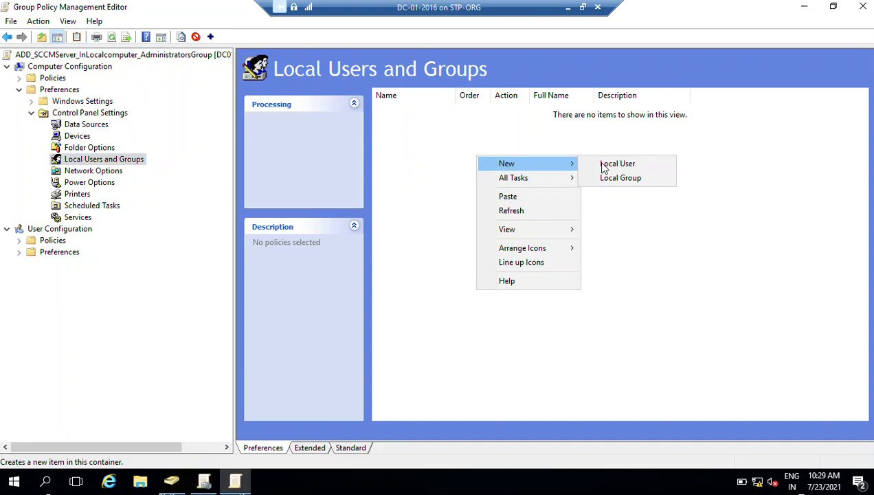
click(653, 180)
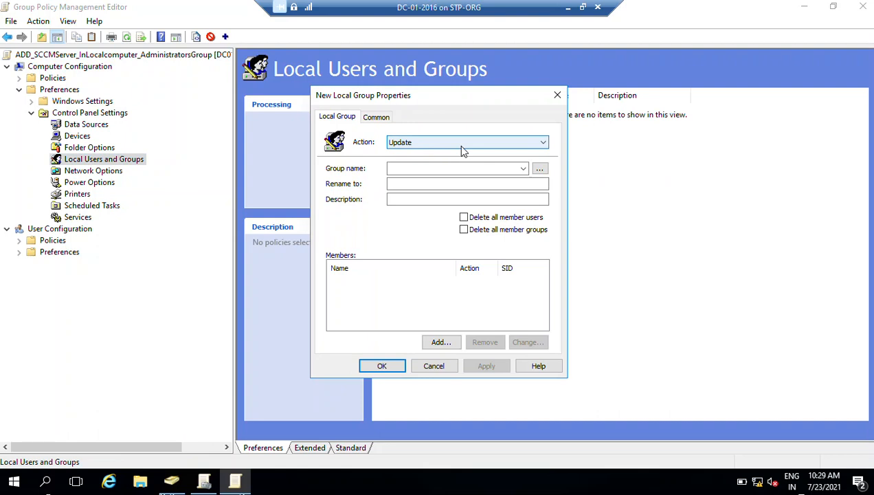
click(540, 170)
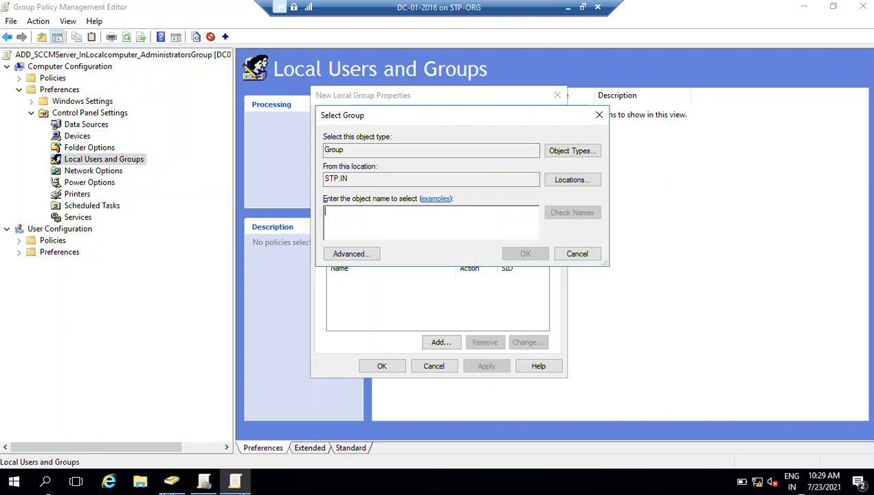
key(Escape)
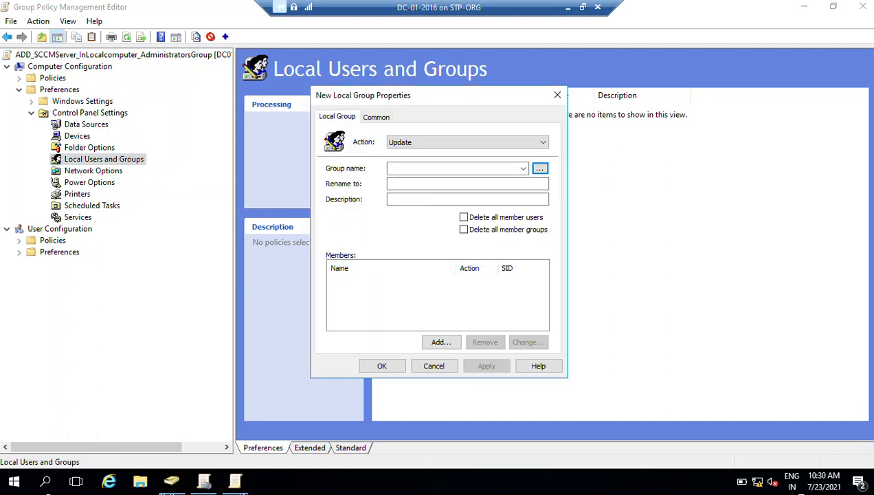
click(524, 169)
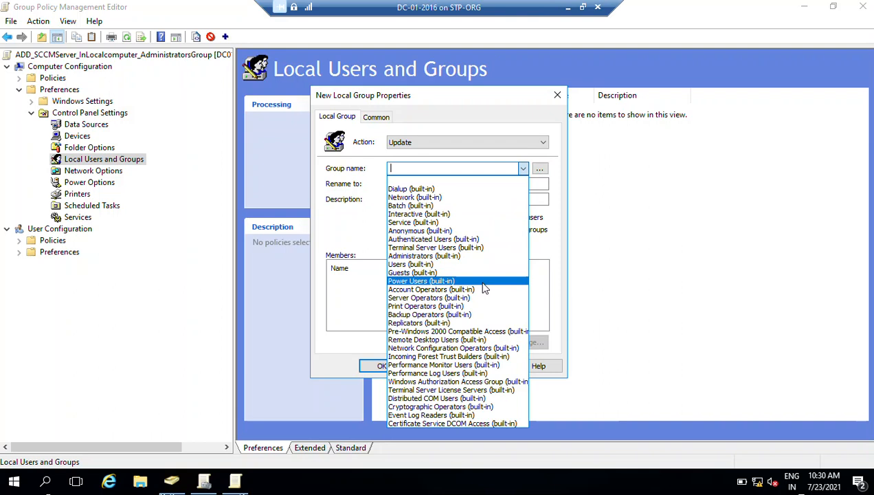
click(471, 255)
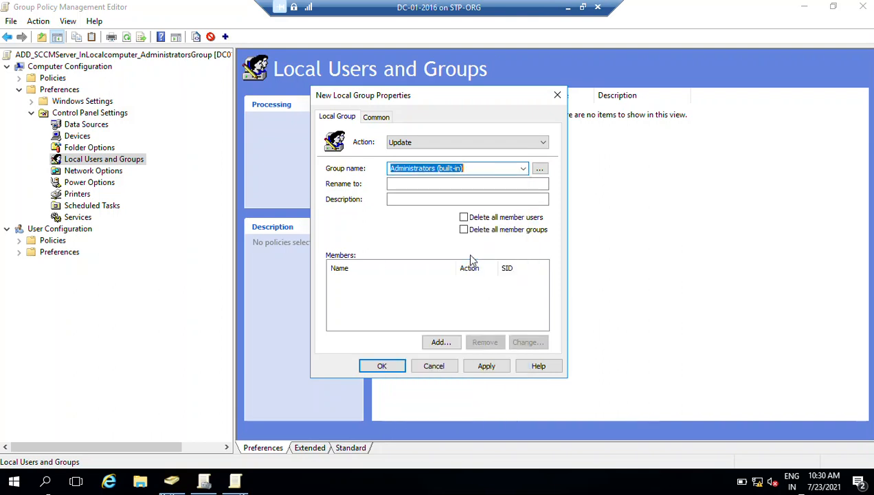
click(441, 342)
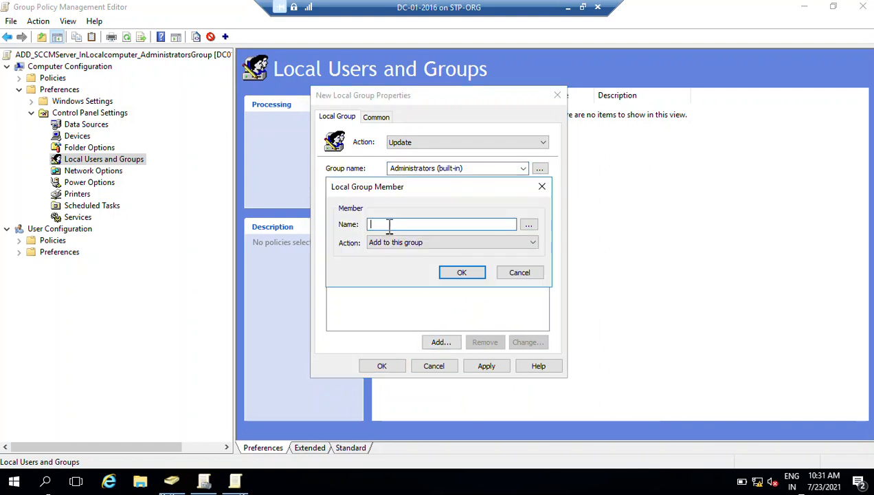
Step: Try to select the SCCM computer from STP.IN as the member, with Computers included in the object types
click(526, 227)
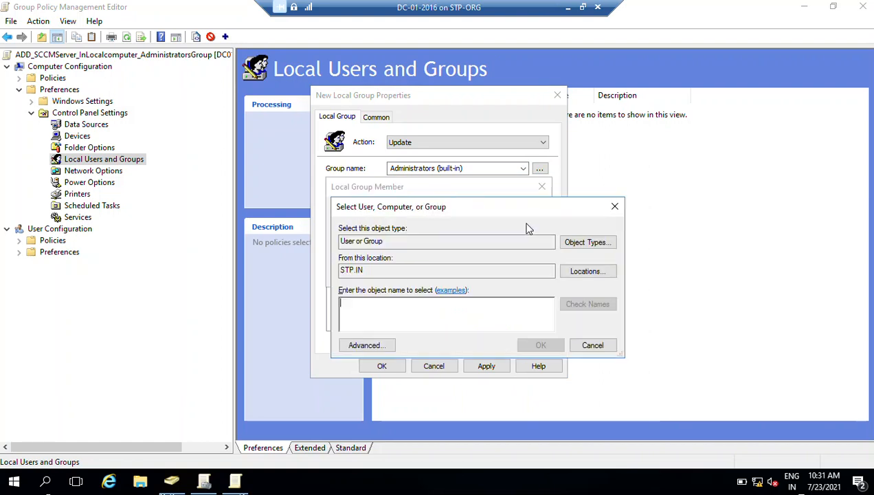
click(593, 246)
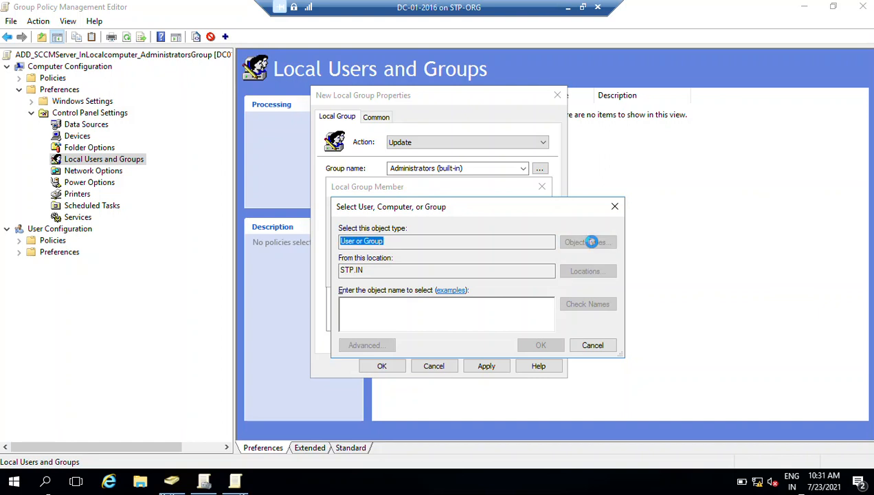
click(352, 282)
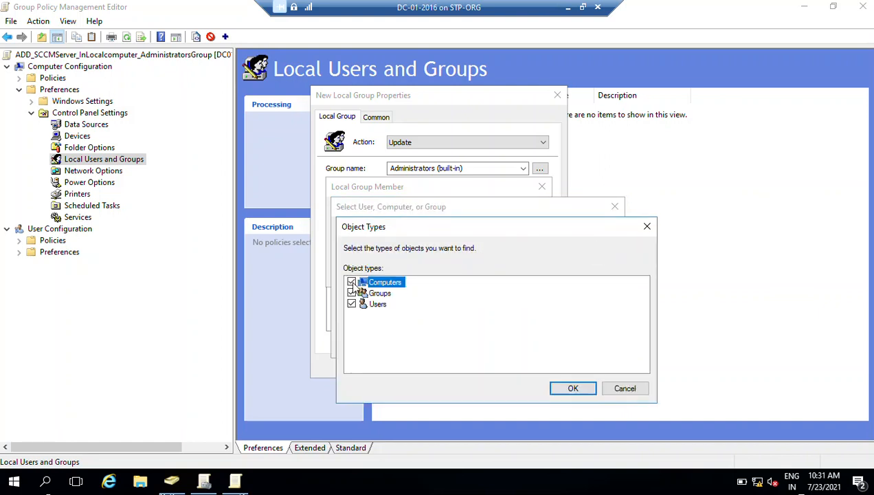
click(570, 389)
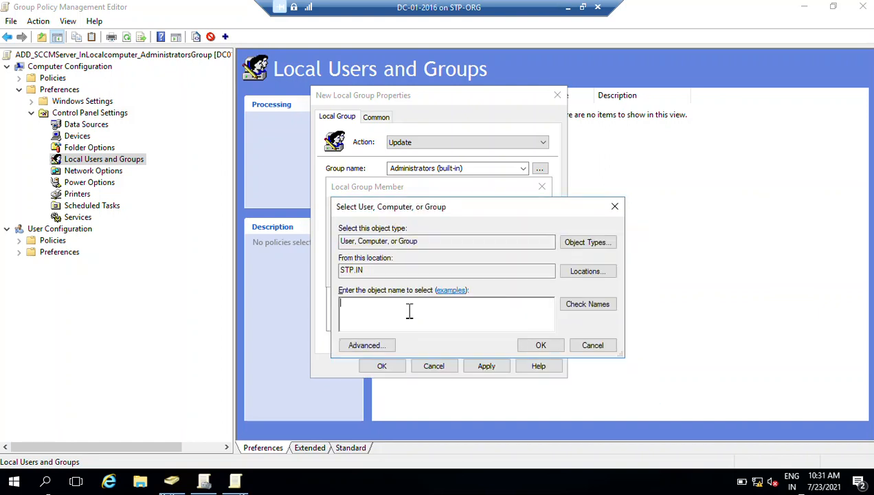
text(sccm)
click(584, 307)
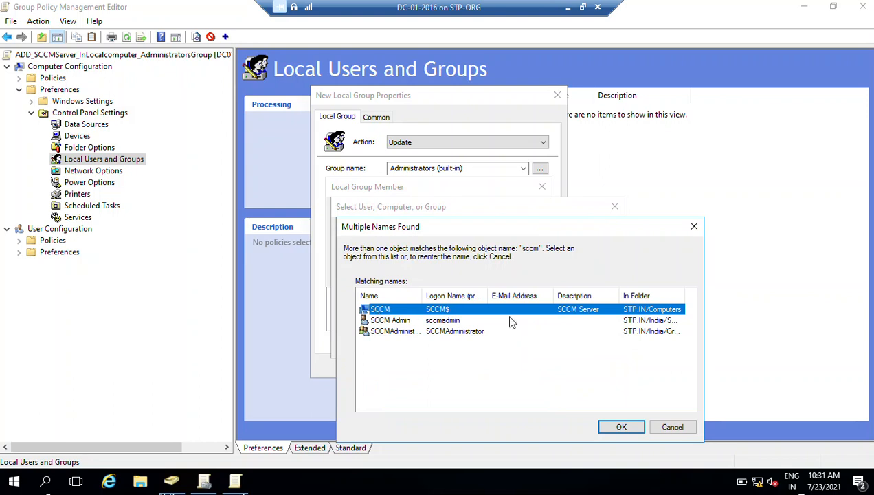
click(621, 428)
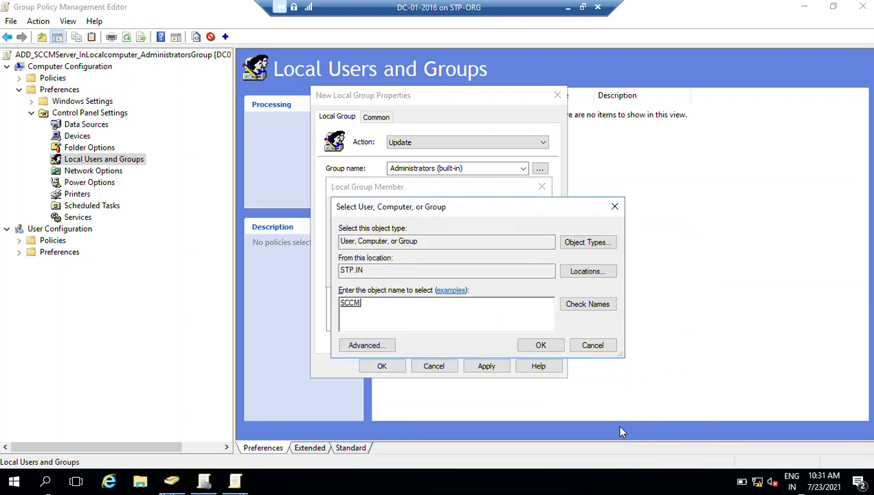
click(548, 347)
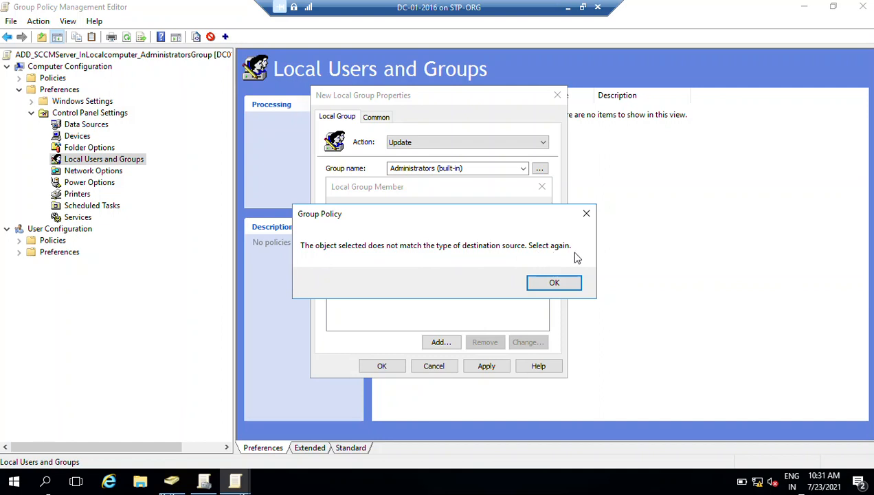
click(554, 283)
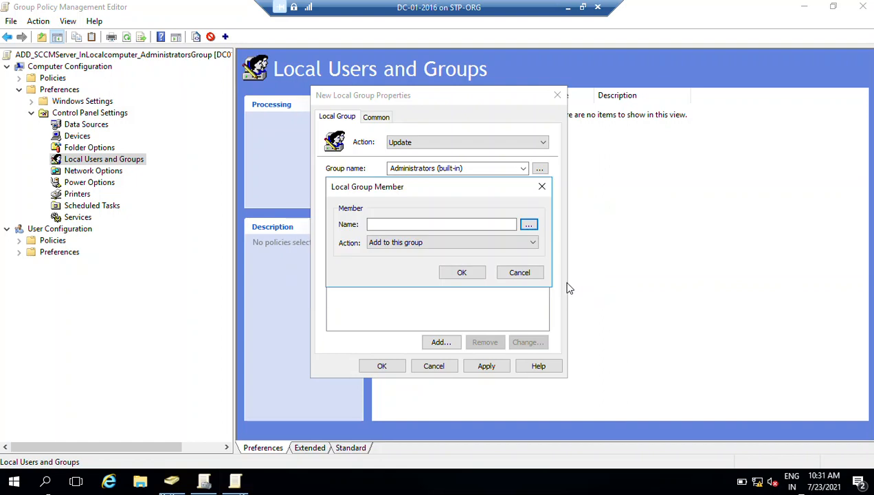
Step: Add stp\sccm$ as a member of Administrators (built-in) and save the local group item
click(453, 225)
text(stp)
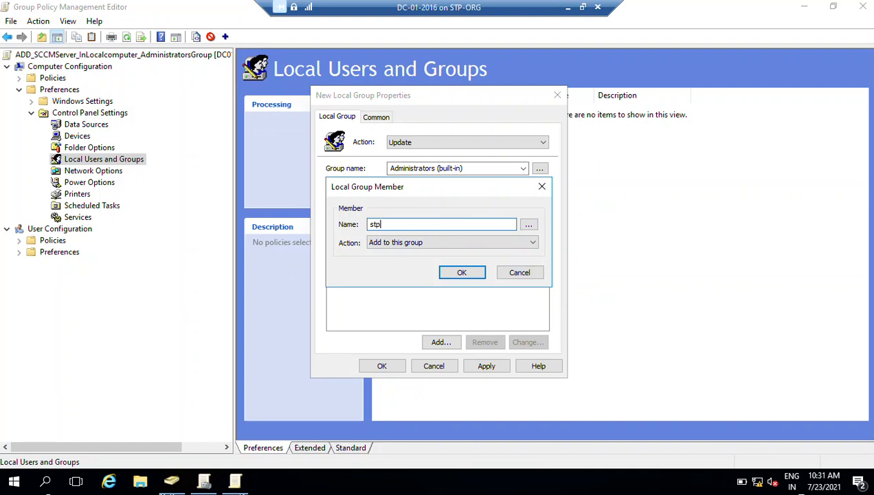
text(\sccm$)
click(461, 273)
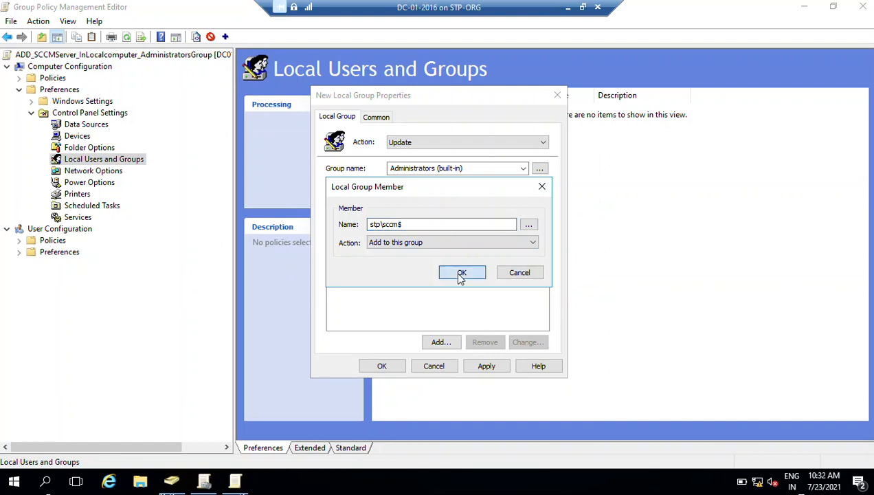
click(347, 283)
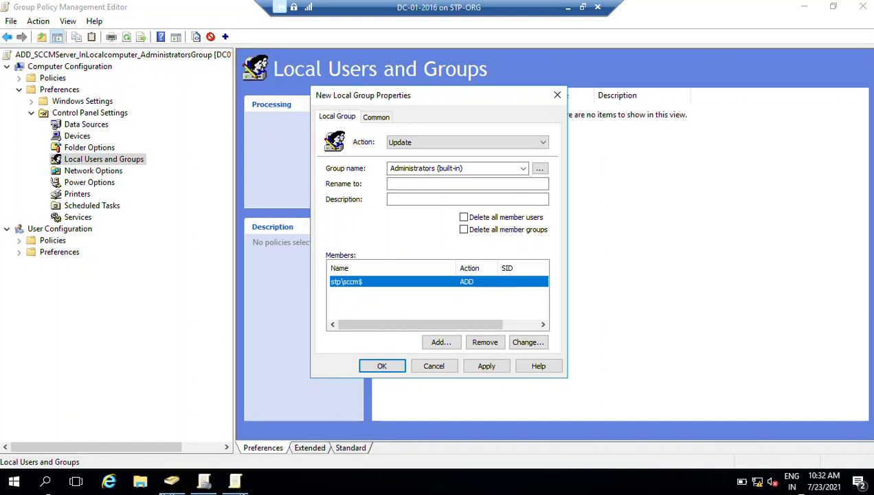
click(486, 366)
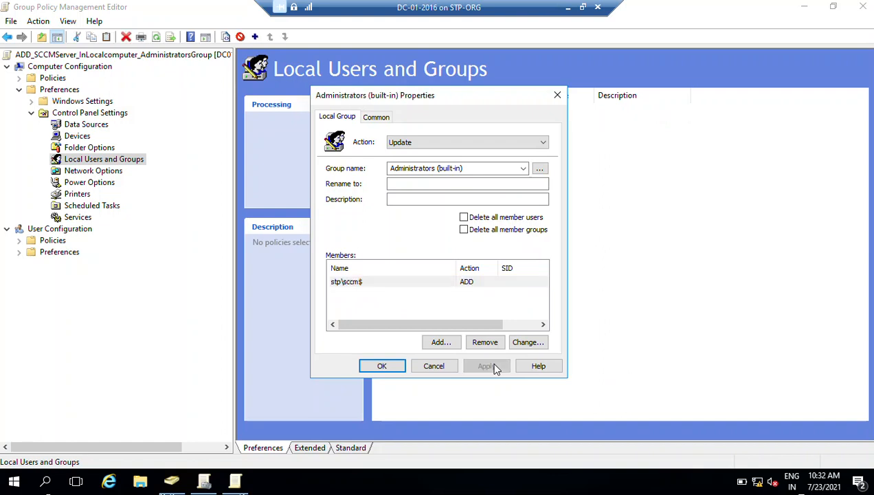
click(383, 366)
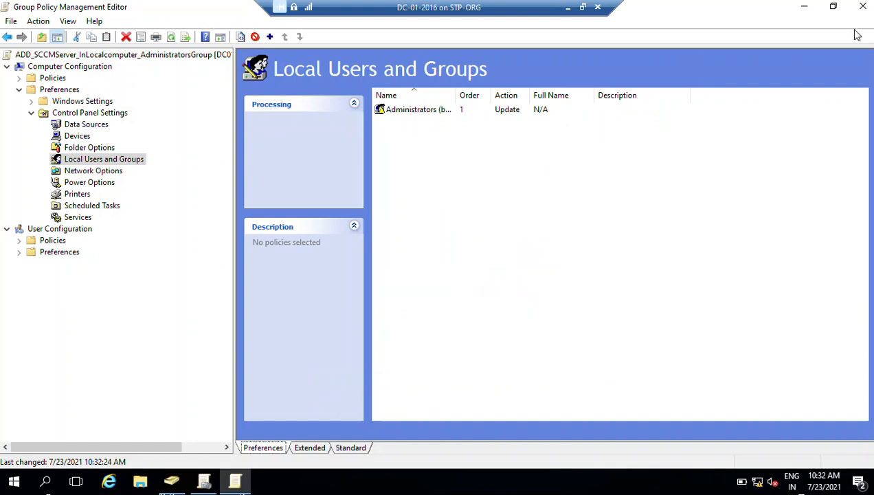
Step: Close the policy editor and switch to Active Directory Users and Computers, selecting WIN10-PC01 in the Workstations OU
click(863, 7)
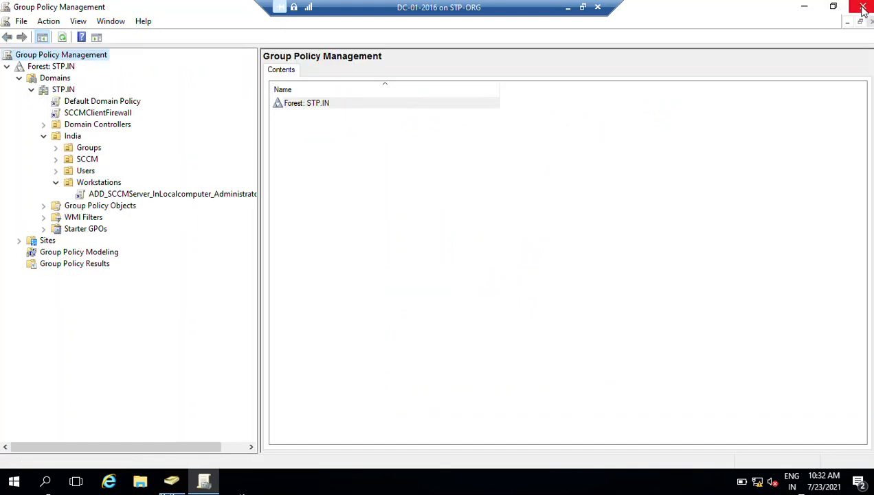
click(811, 8)
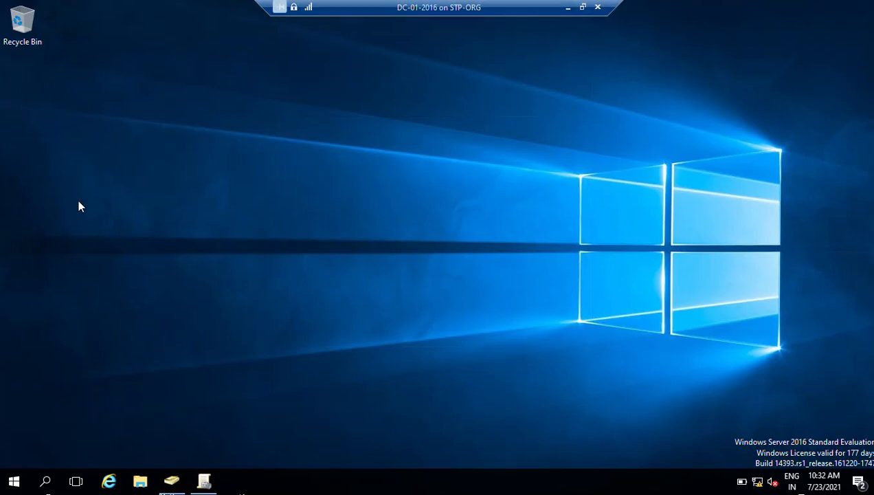
click(171, 481)
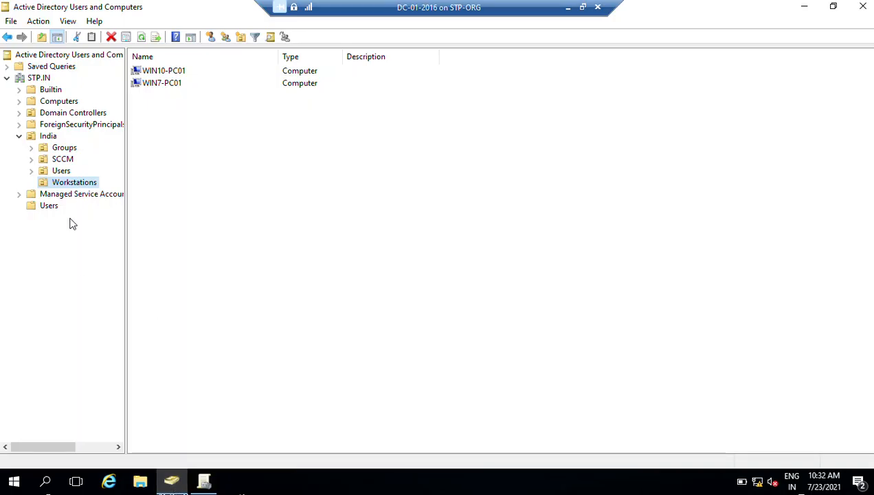
click(170, 74)
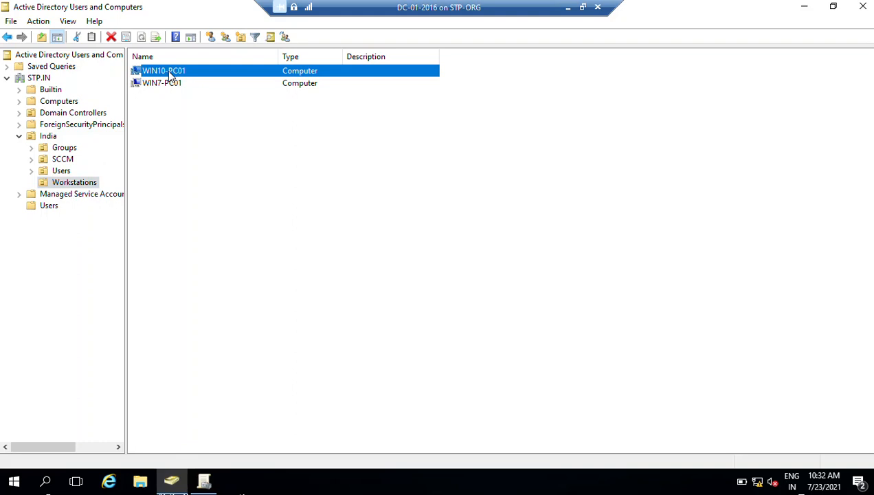
Step: Force a Group Policy update on the domain controller by running gpupdate /force in Command Prompt
click(14, 480)
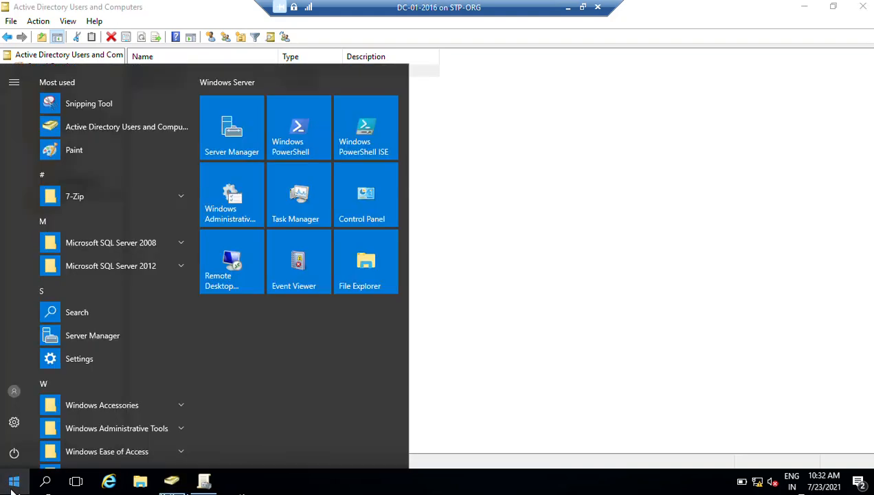
text(g)
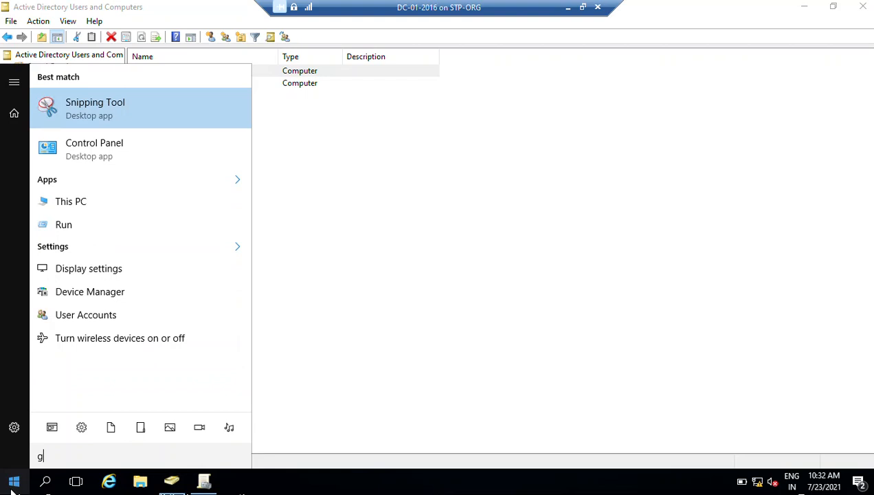
key(BackSpace)
text(cmd)
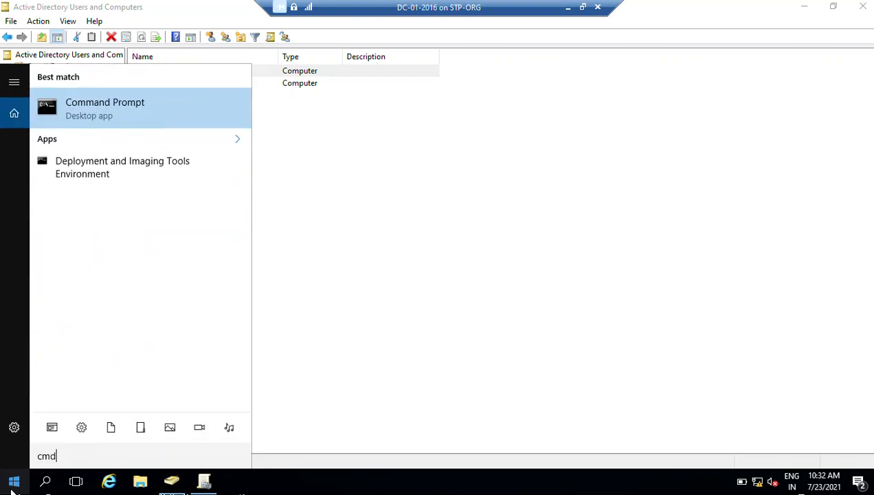
key(Return)
text(gpup)
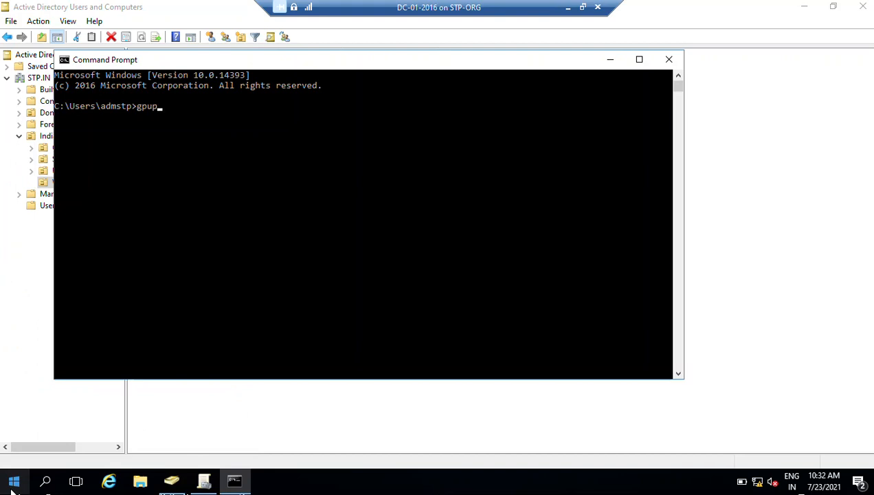
text(date /force)
key(Return)
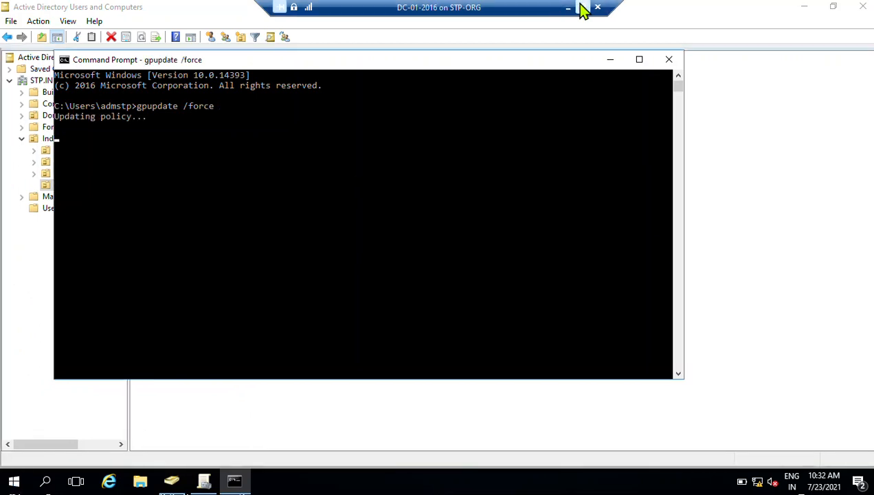
Step: Switch to Hyper-V Manager and connect to the Win10-PC01 virtual machine
click(568, 11)
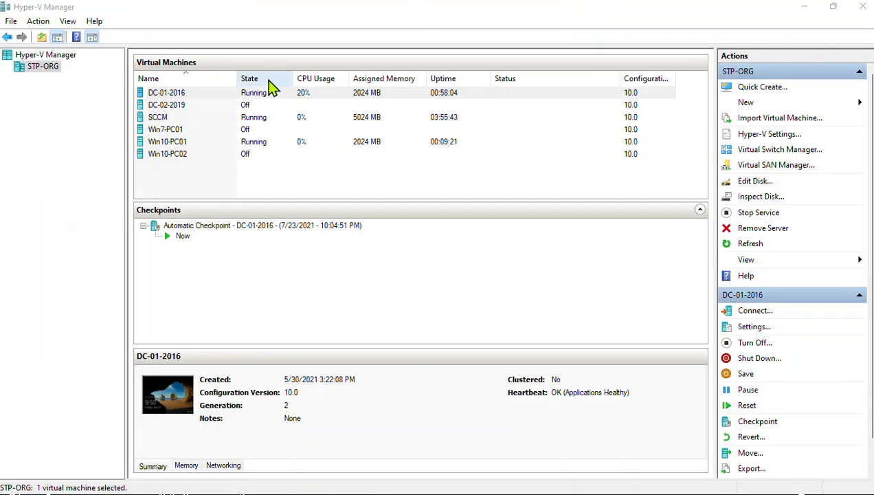
click(201, 143)
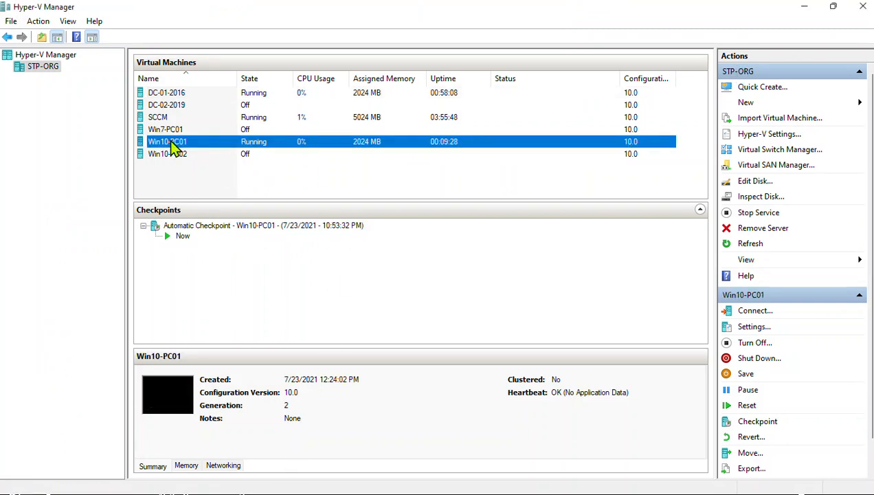
double_click(174, 147)
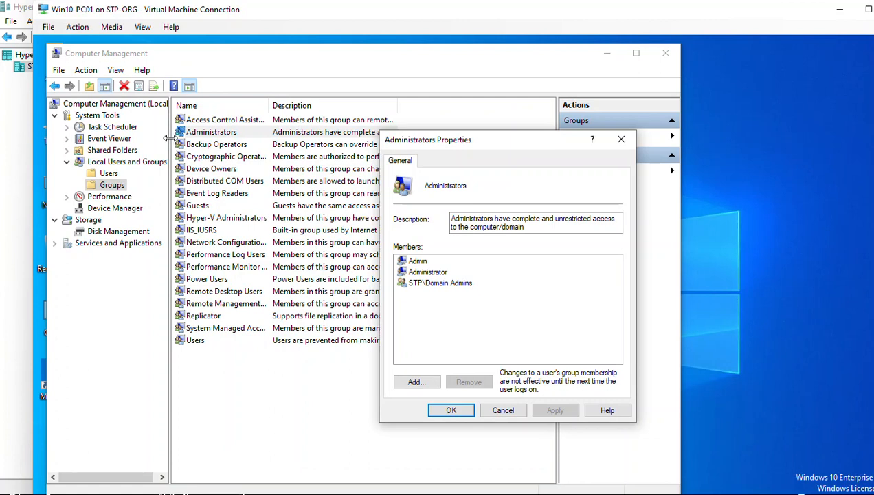
Step: Close the Administrators properties and Computer Management on Win10-PC01, and show the virtual machine full screen
click(504, 410)
click(665, 54)
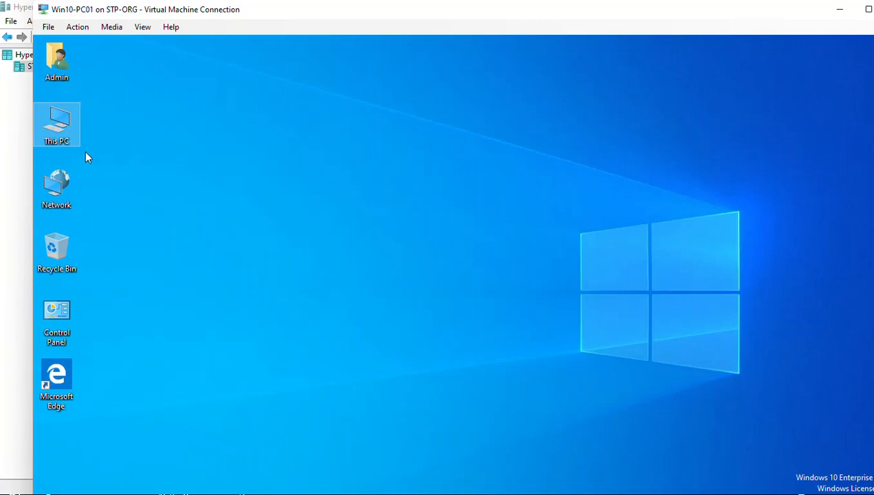
click(868, 10)
right_click(271, 145)
click(309, 177)
Step: Check the members of the local Administrators group in Computer Management on Win10-PC01, then close the properties and the console
right_click(12, 99)
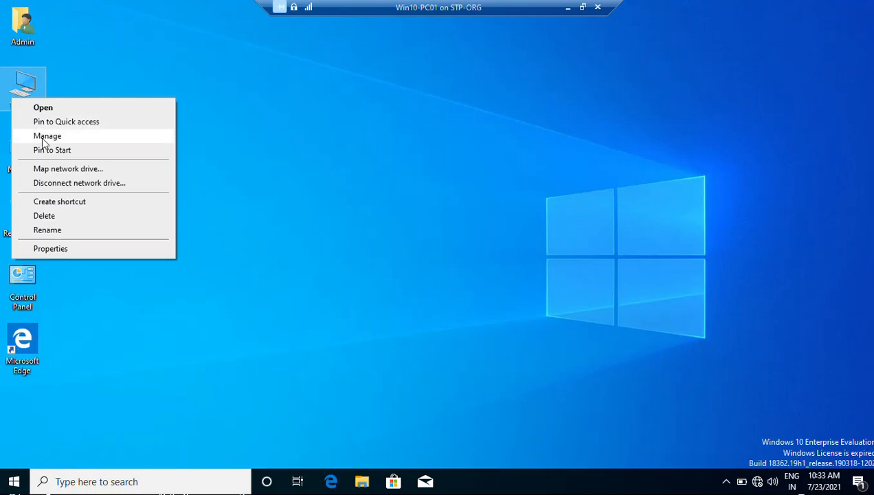
click(42, 137)
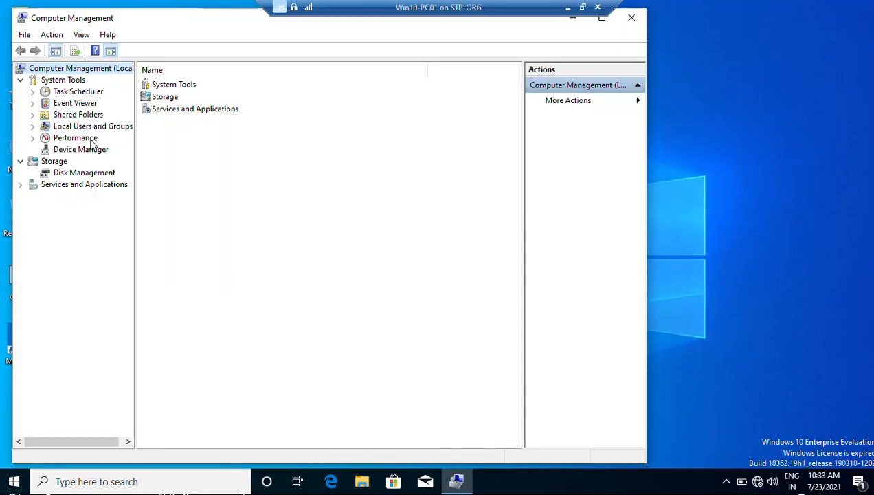
double_click(92, 127)
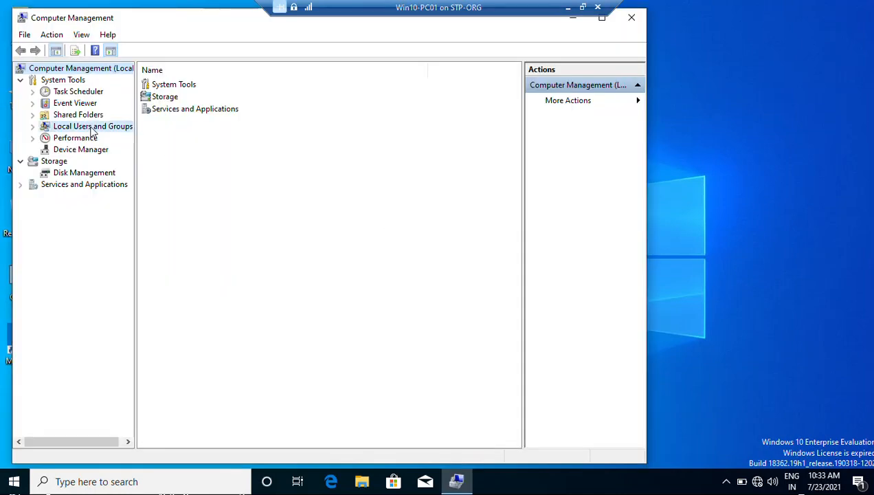
click(159, 97)
double_click(159, 97)
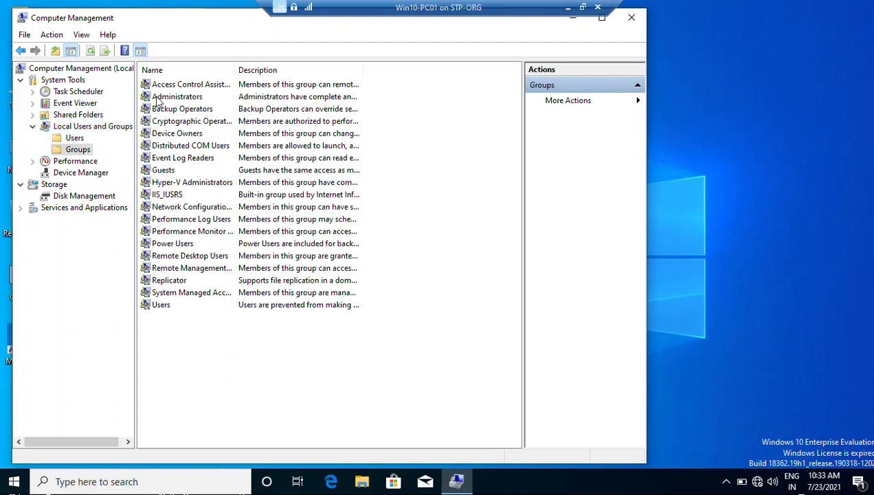
double_click(159, 97)
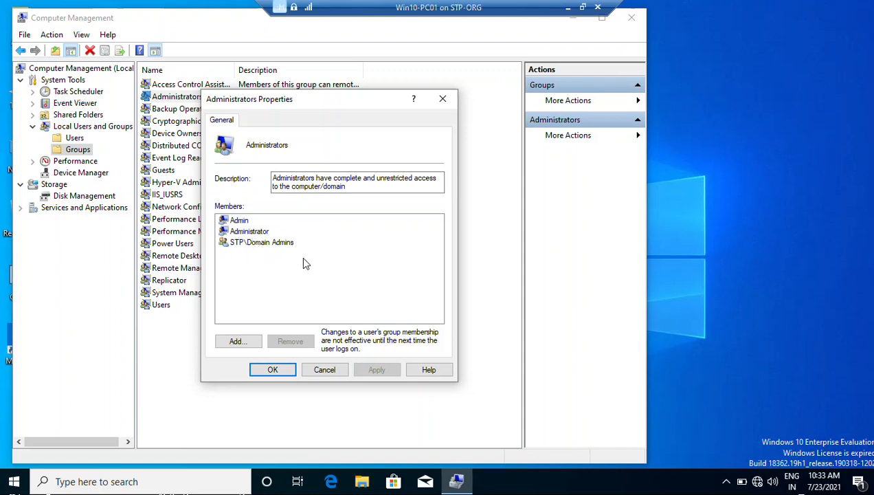
click(320, 369)
click(631, 20)
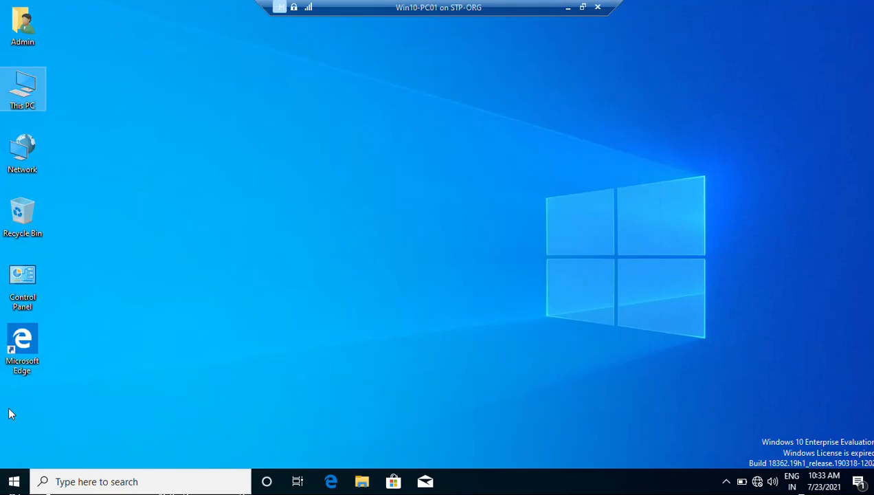
Step: Open Command Prompt on Win10-PC01 and ping dc01 to test the connection to the domain controller
click(10, 485)
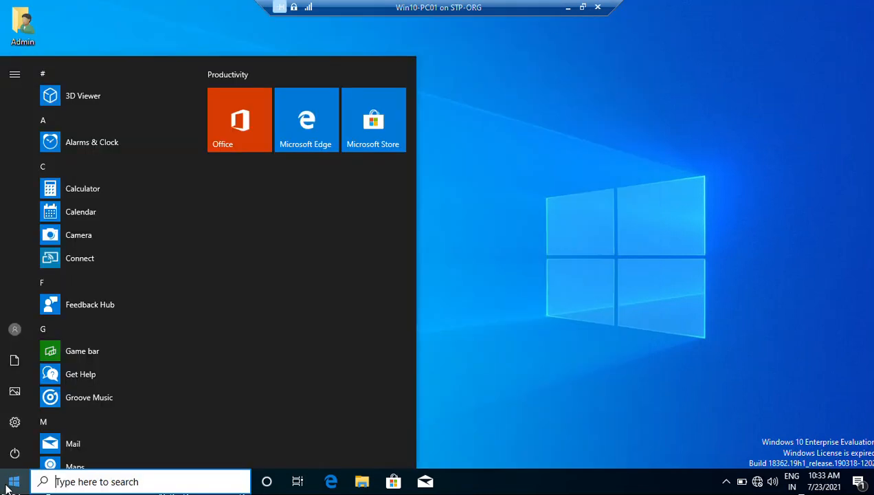
text(cmd)
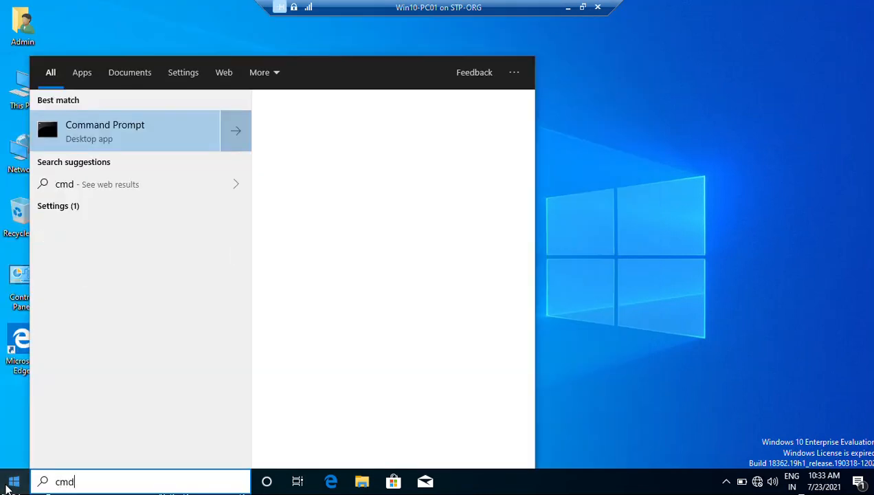
key(Return)
text(i)
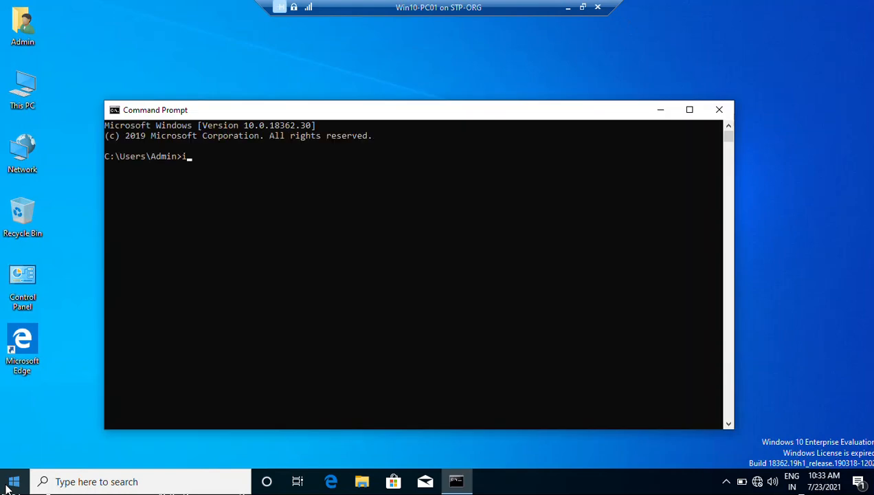
key(BackSpace)
text(ping)
text(dc01)
key(Return)
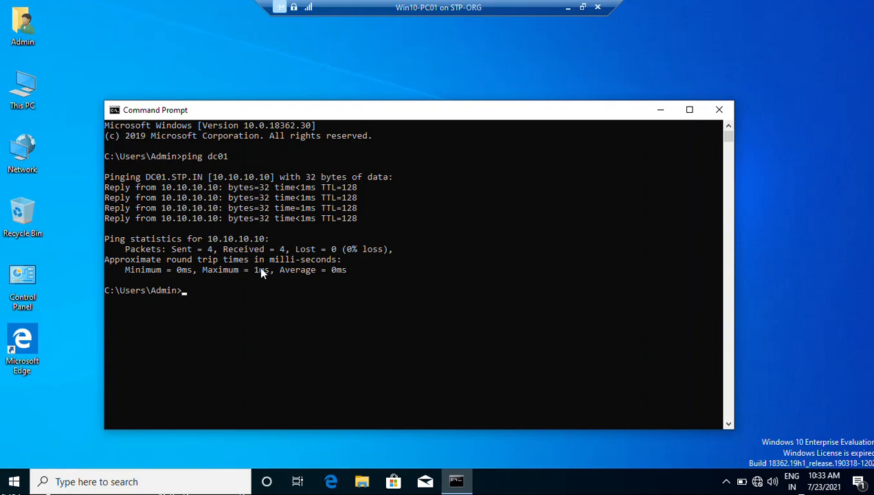
Step: Force a Group Policy update on Win10-PC01 with gpupdate /force and close Command Prompt
text(gpupdate /force)
key(Return)
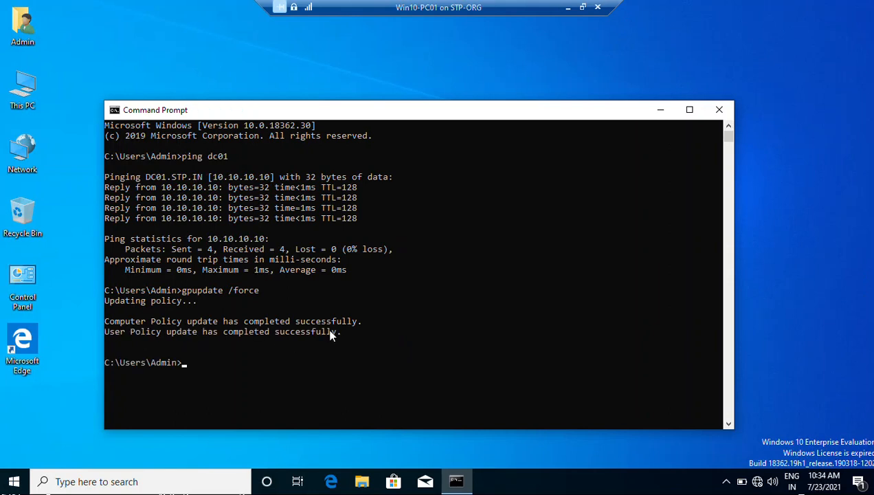
click(718, 110)
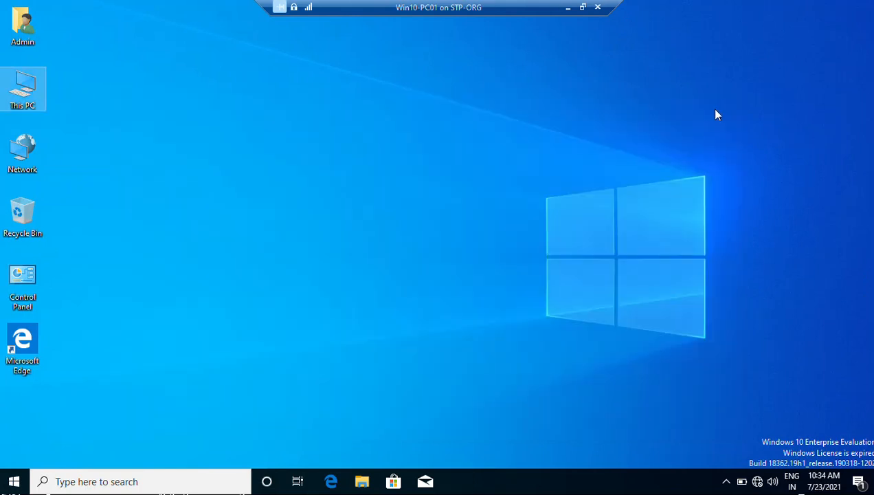
Step: Reopen Computer Management, recheck the local Administrators group's members, and select the STP\sccm entry
right_click(22, 93)
click(59, 135)
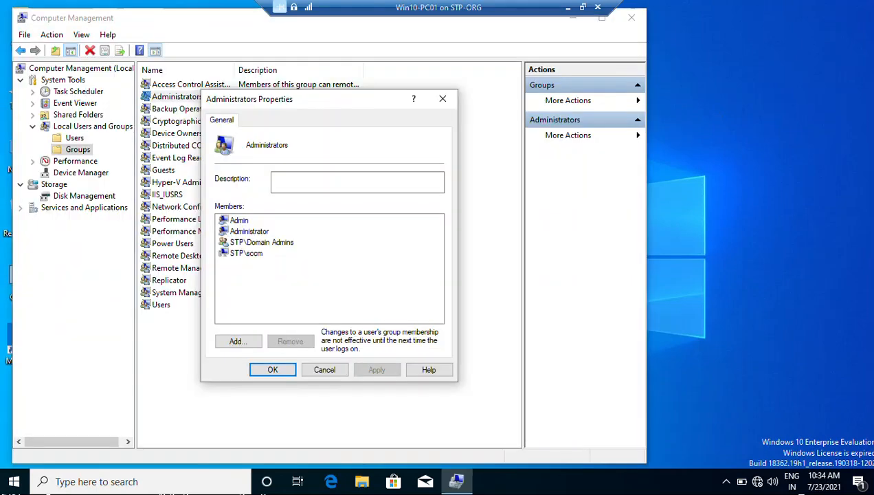
click(323, 370)
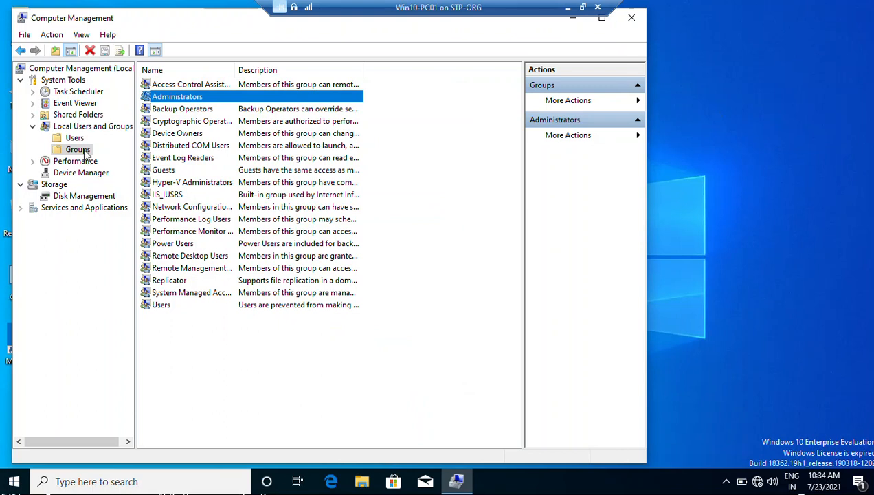
double_click(184, 100)
click(262, 254)
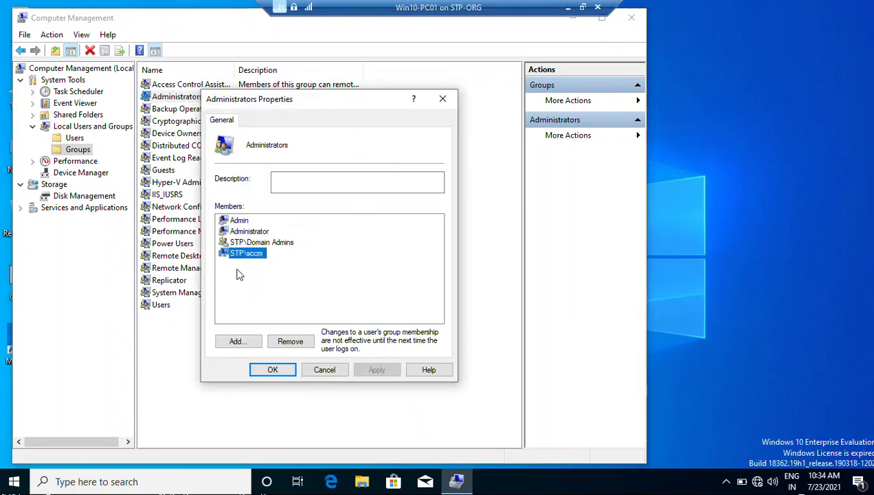